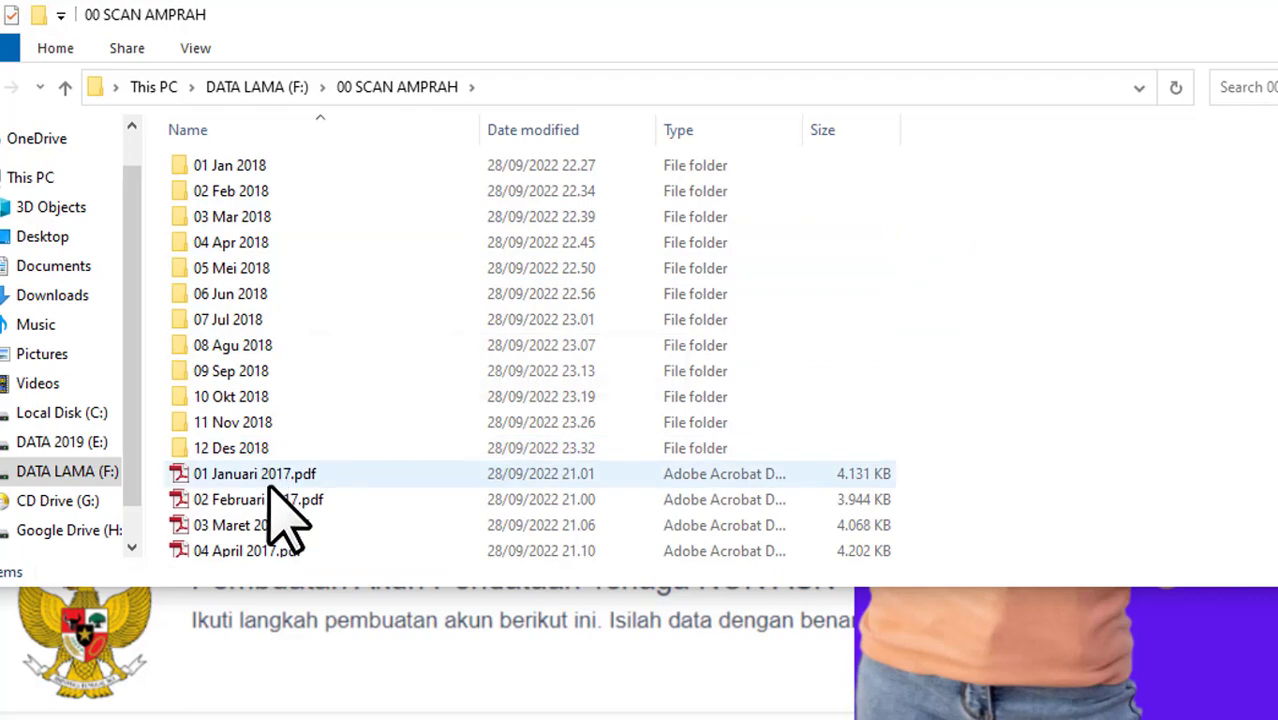
- Open 01 Januari 2017.pdf from the 00 SCAN AMPRAH folder and rotate its view clockwise so the scan reads upright
{"action": "scroll", "coordinate": [278, 470], "scroll_direction": "down", "scroll_amount": 2}
{"action": "left_click", "coordinate": [845, 312]}
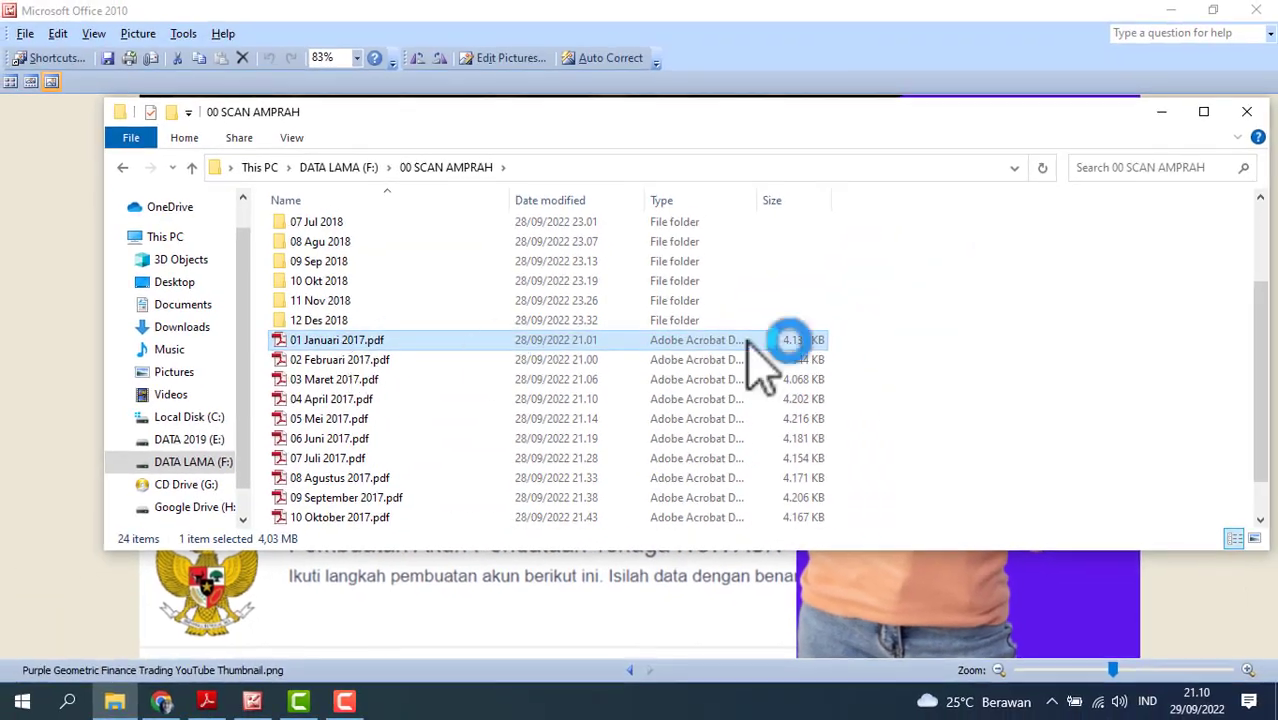
{"action": "double_click", "coordinate": [760, 345]}
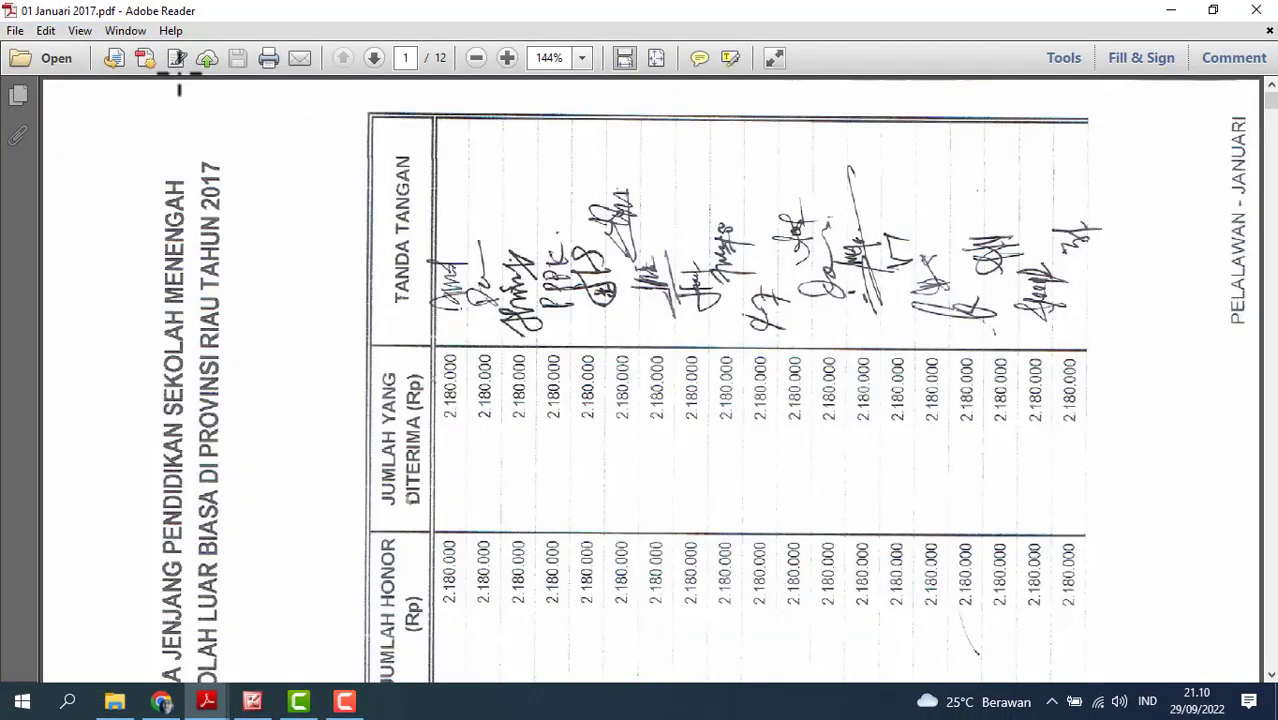
{"action": "left_click", "coordinate": [80, 30]}
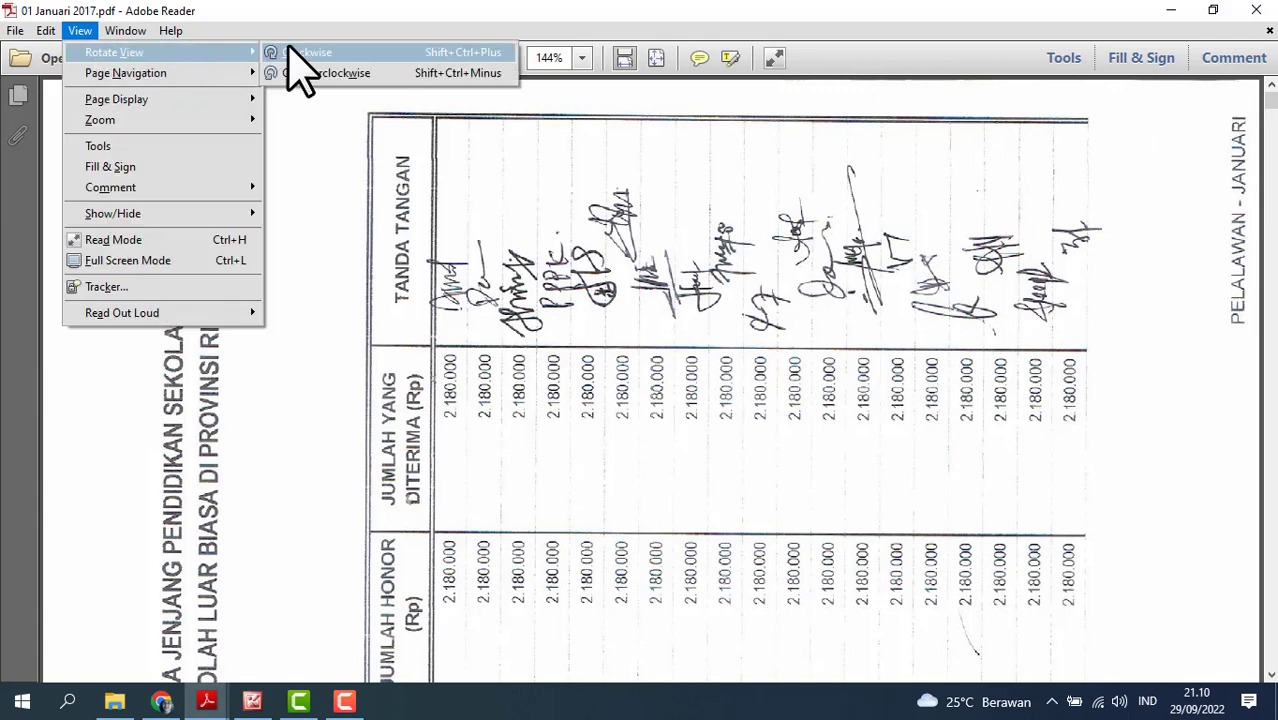
{"action": "left_click", "coordinate": [295, 54]}
{"action": "scroll", "coordinate": [876, 267], "scroll_direction": "up", "scroll_amount": 2}
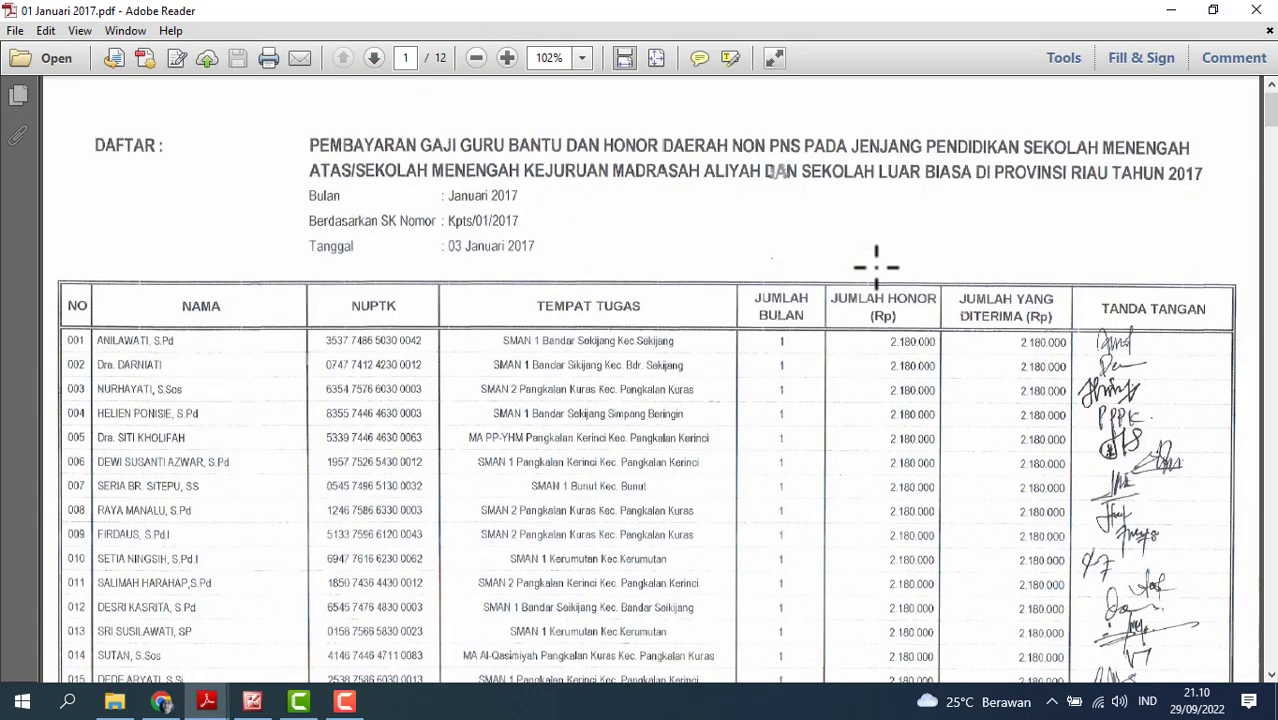
- Look through the scanned January list up to page 12, close it and enlarge the folder listing to review all files
{"action": "mouse_move", "coordinate": [1268, 114]}
{"action": "left_mouse_down"}
{"action": "mouse_move", "coordinate": [1240, 357]}
{"action": "mouse_move", "coordinate": [1260, 548]}
{"action": "mouse_move", "coordinate": [1244, 668]}
{"action": "mouse_move", "coordinate": [1230, 628]}
{"action": "left_mouse_up"}
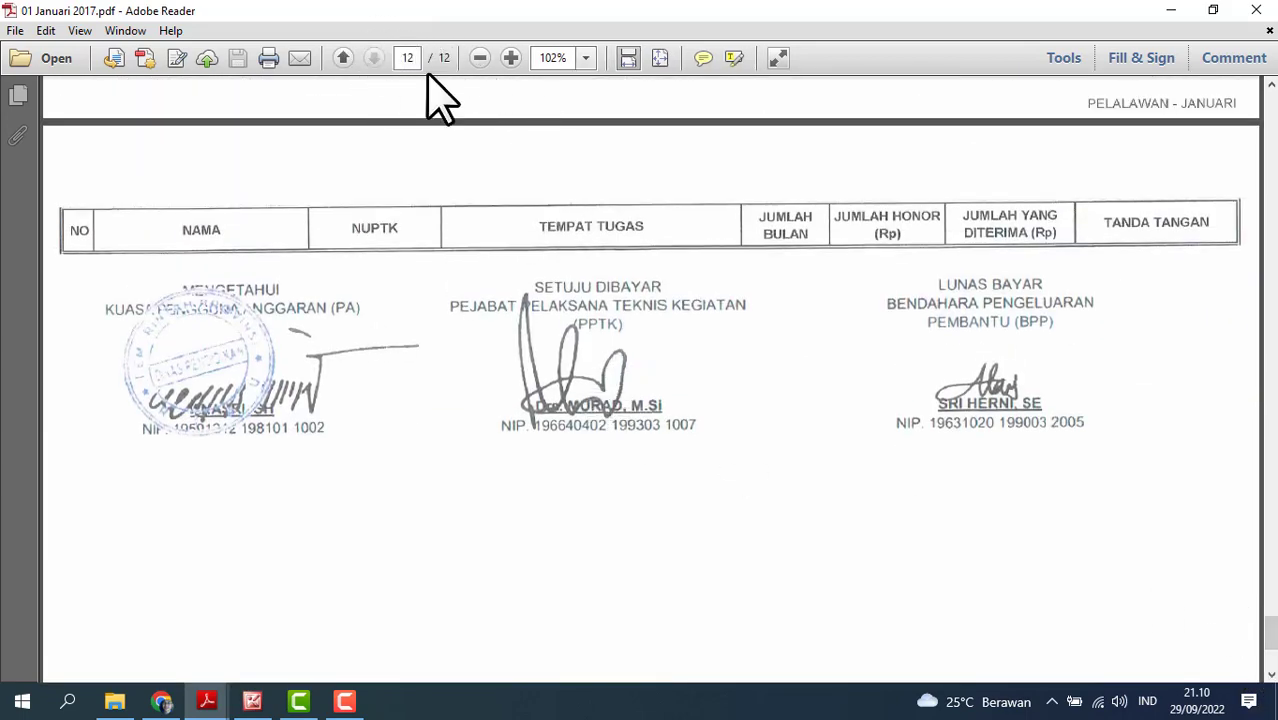
{"action": "left_click", "coordinate": [1254, 10]}
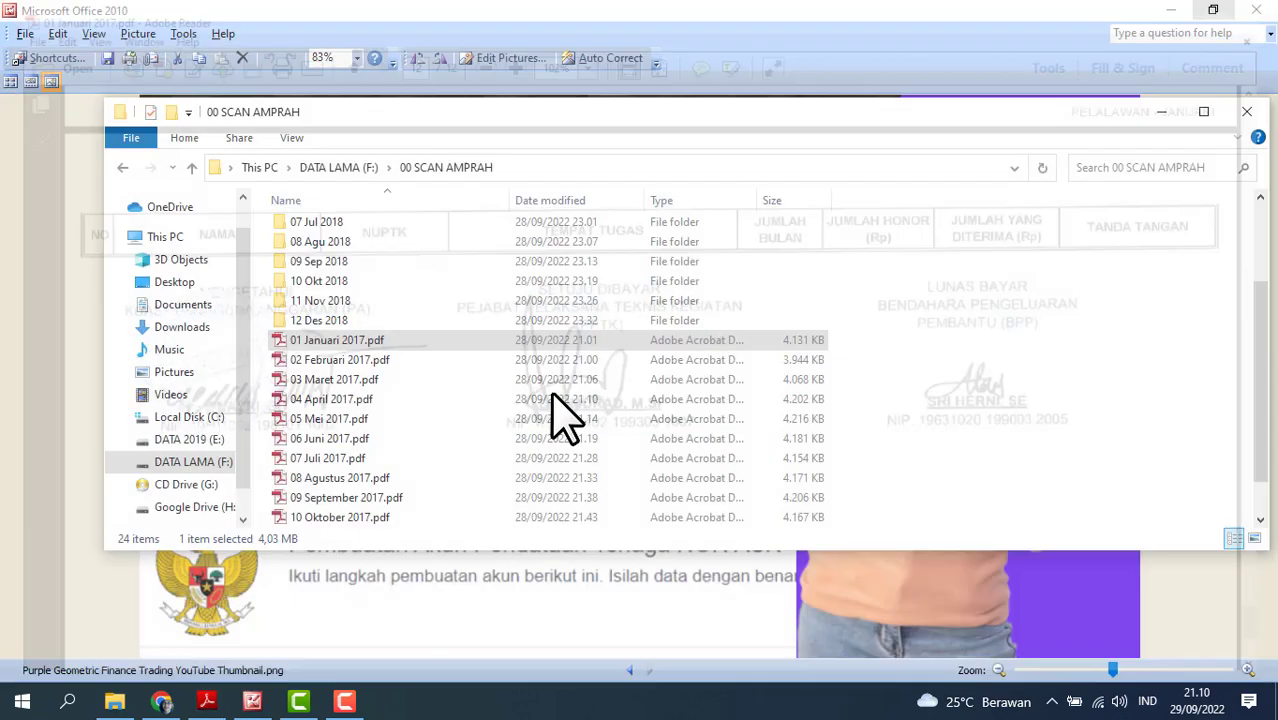
{"action": "left_click", "coordinate": [1203, 111]}
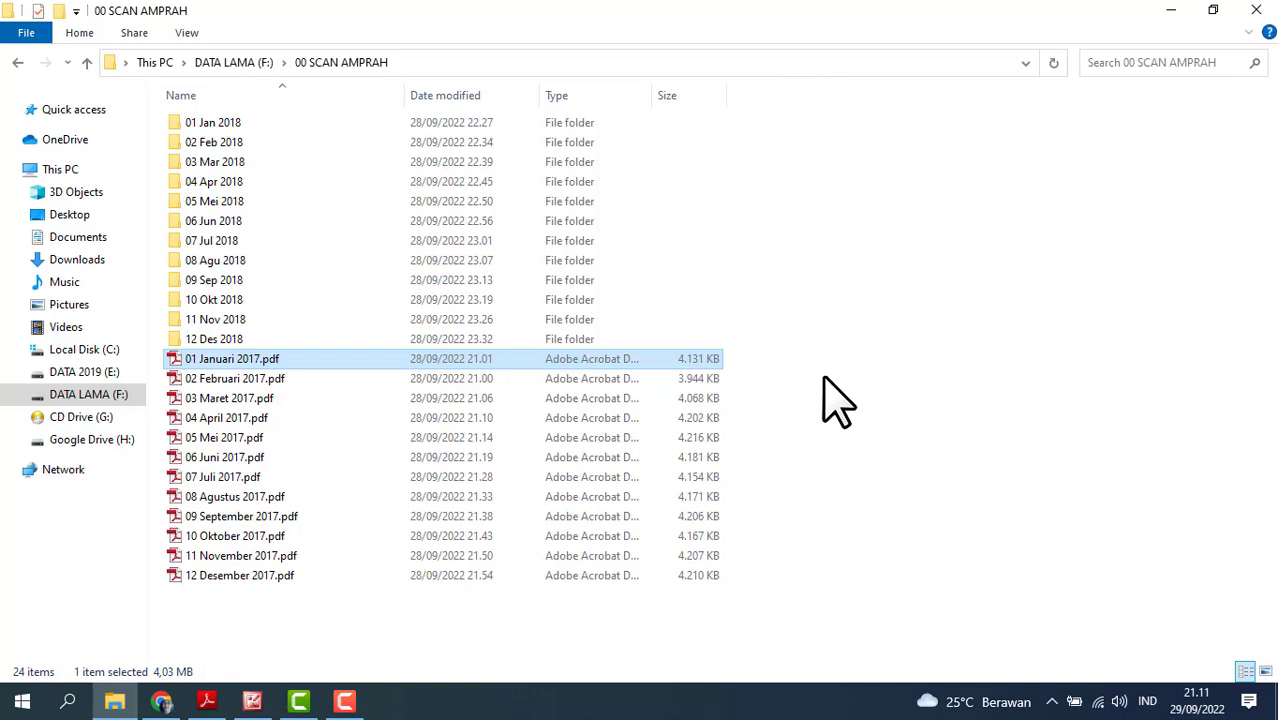
- Clear the open windows off the desktop and launch PDFMate Free PDF Merger, declining the upgrade
{"action": "left_click", "coordinate": [1160, 10]}
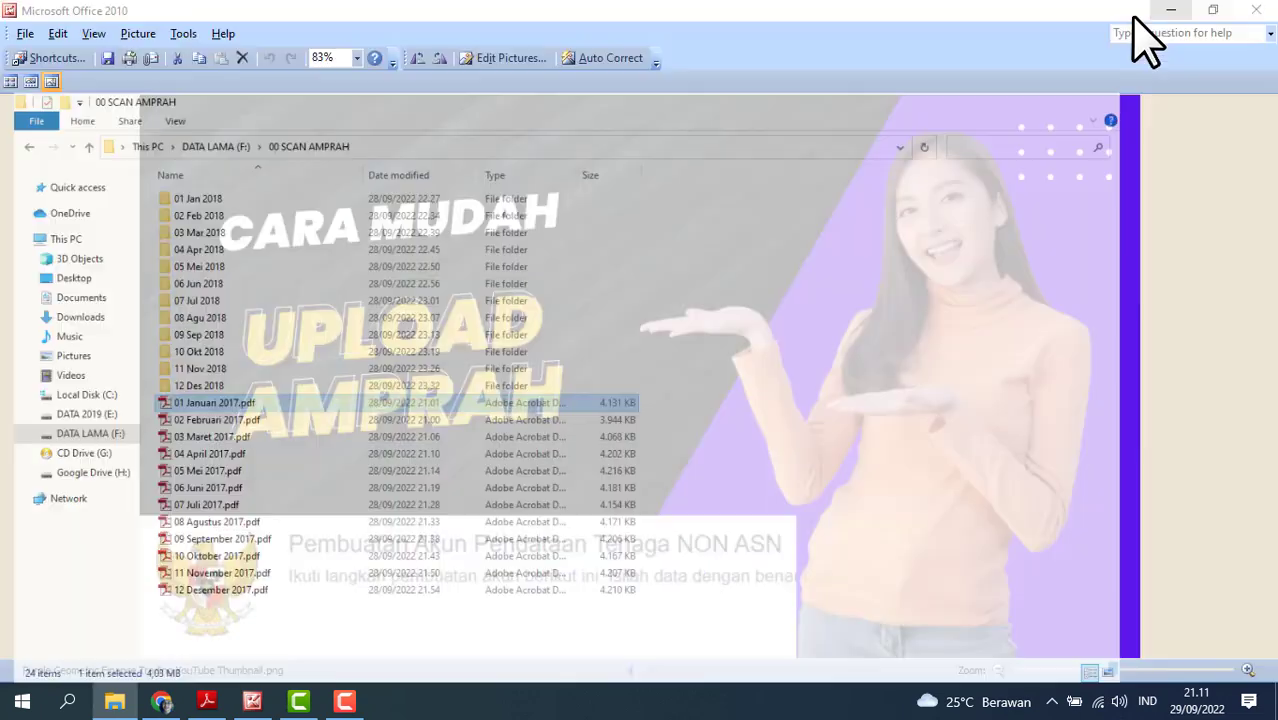
{"action": "left_click", "coordinate": [1171, 10]}
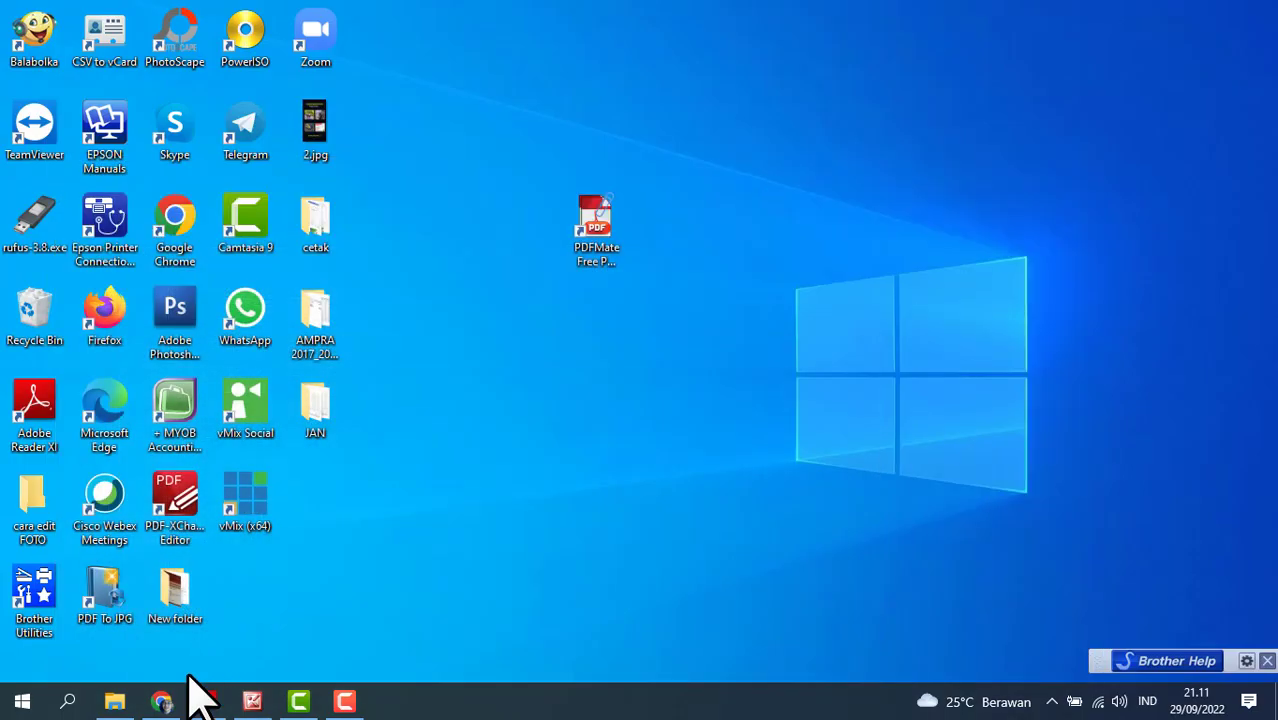
{"action": "left_click", "coordinate": [597, 255]}
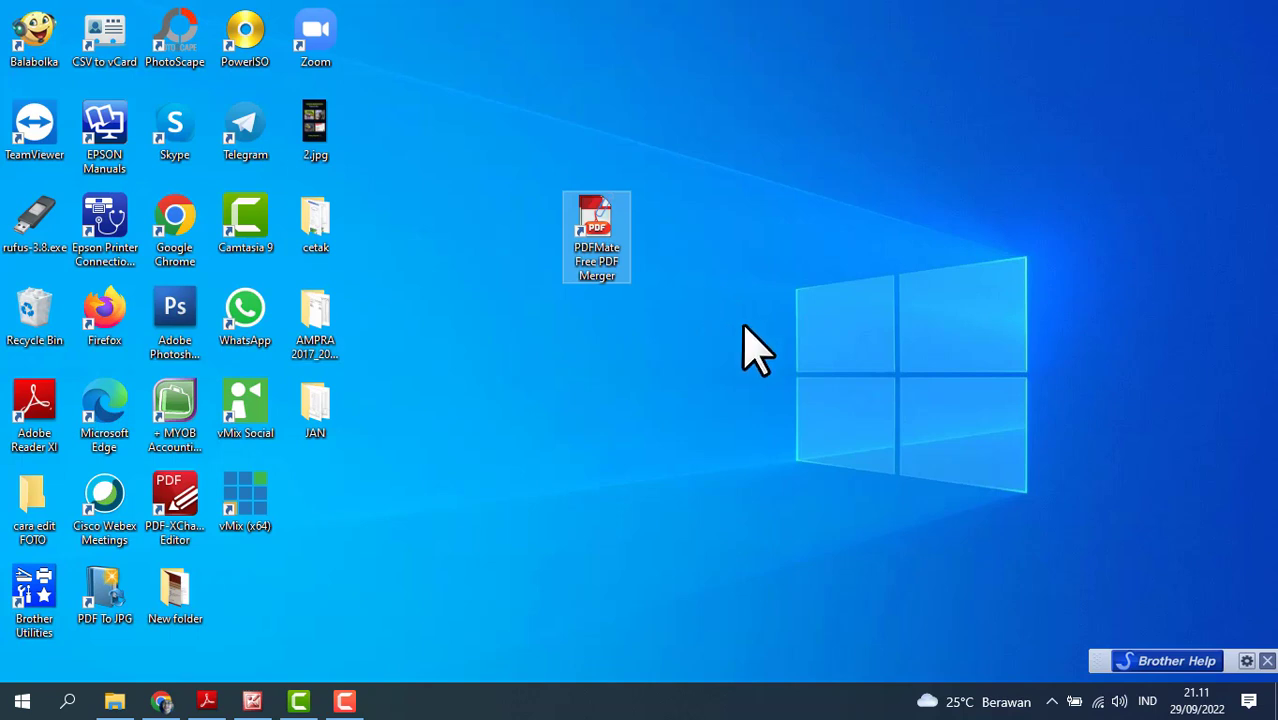
{"action": "double_click", "coordinate": [600, 248]}
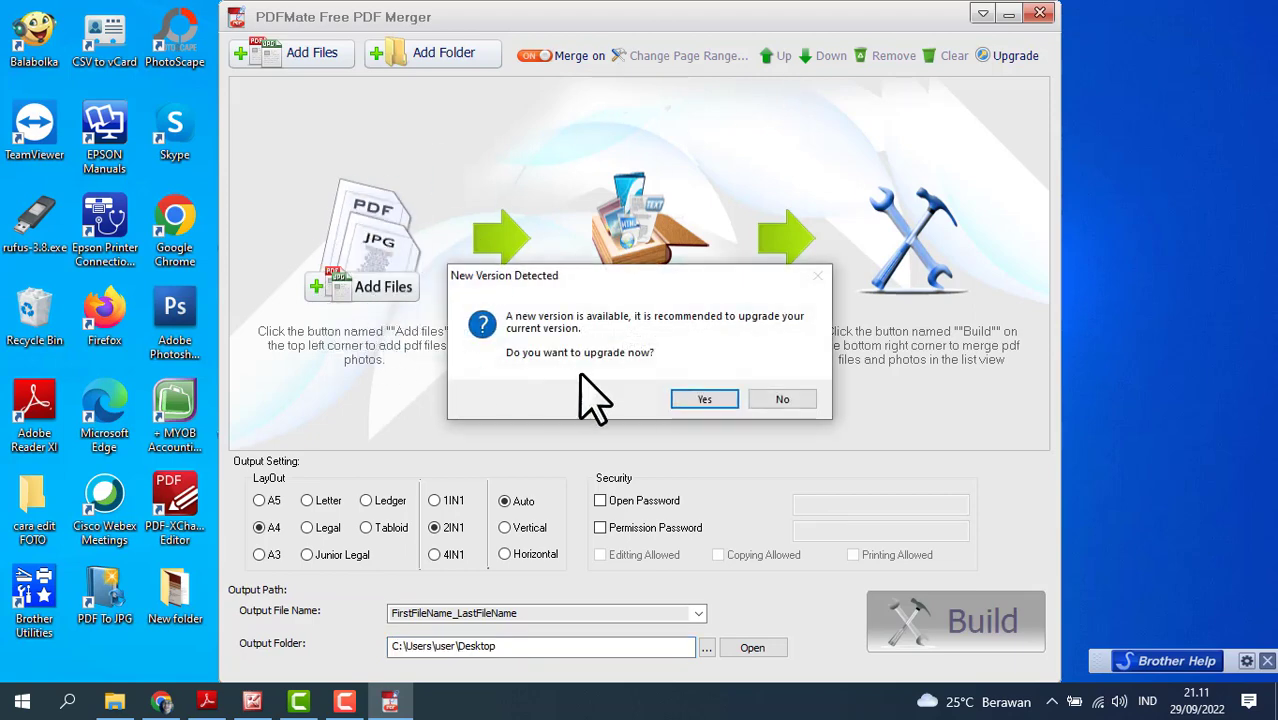
{"action": "left_click", "coordinate": [785, 400]}
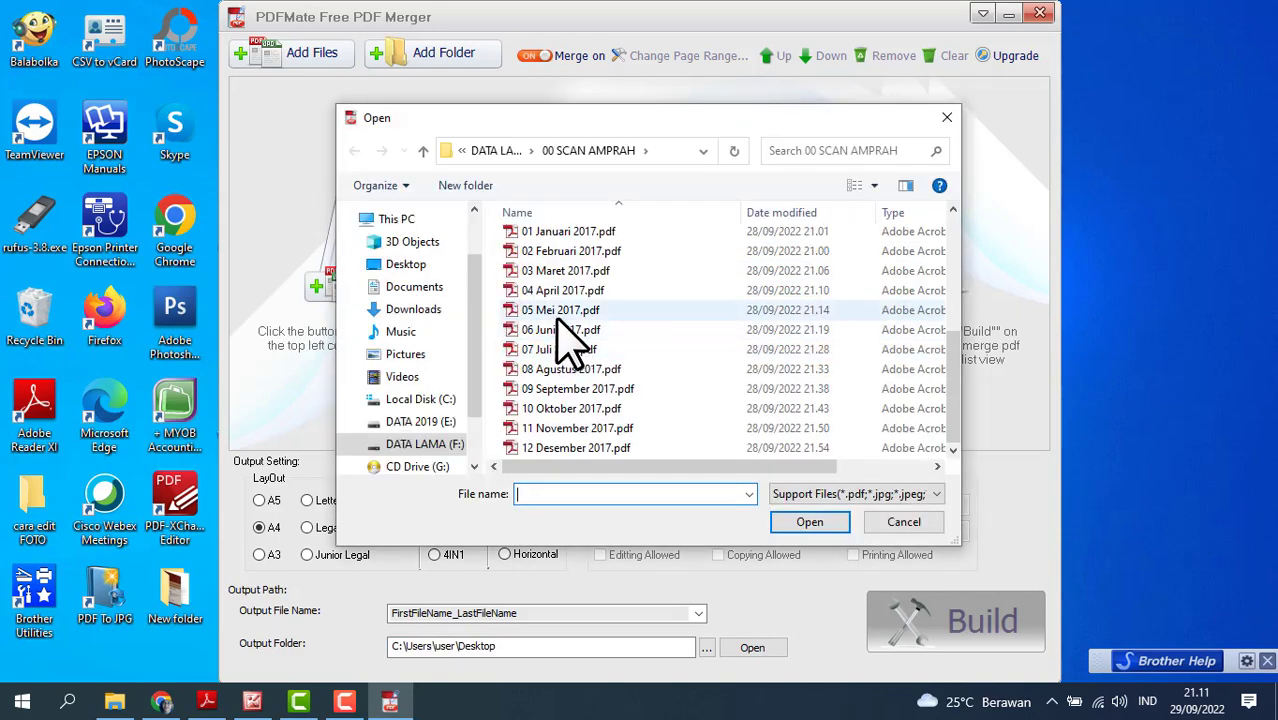
- Add the twelve files from 01 Januari 2017.pdf to 12 Desember 2017.pdf in the 00 SCAN AMPRAH folder to the merge list
{"action": "left_click", "coordinate": [555, 236]}
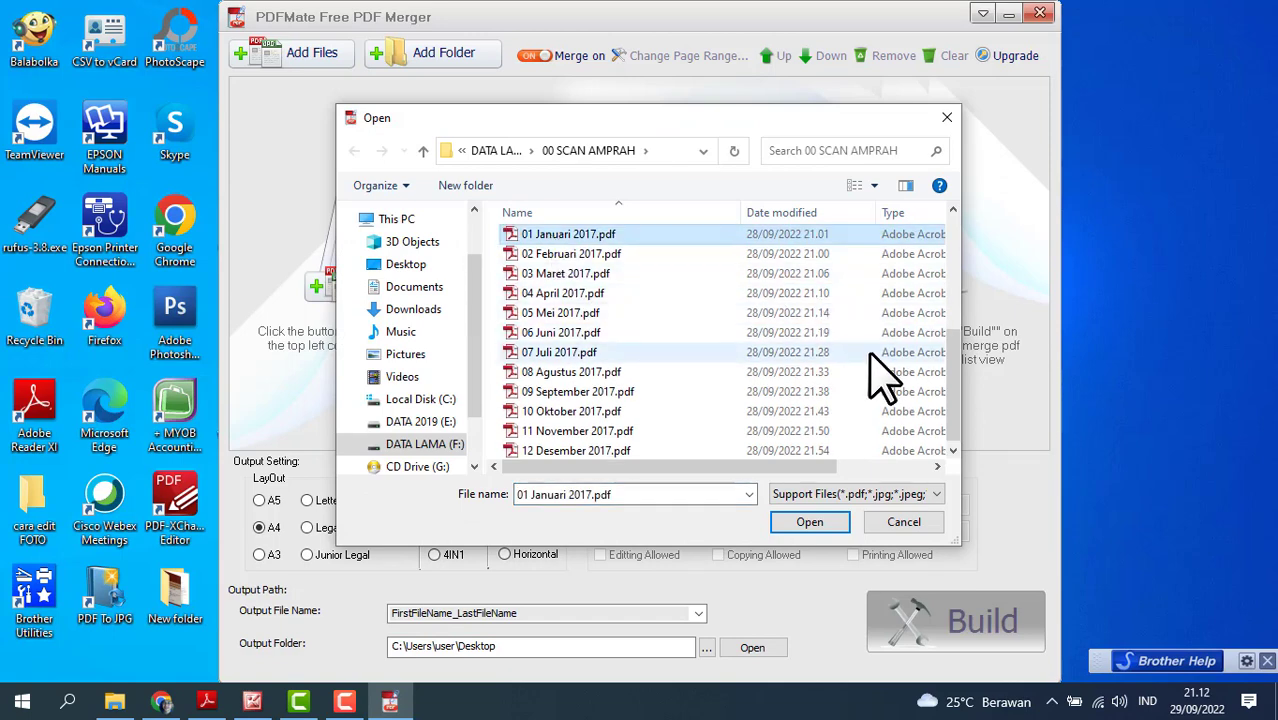
{"action": "left_click_drag", "start_coordinate": [960, 390], "coordinate": [965, 442]}
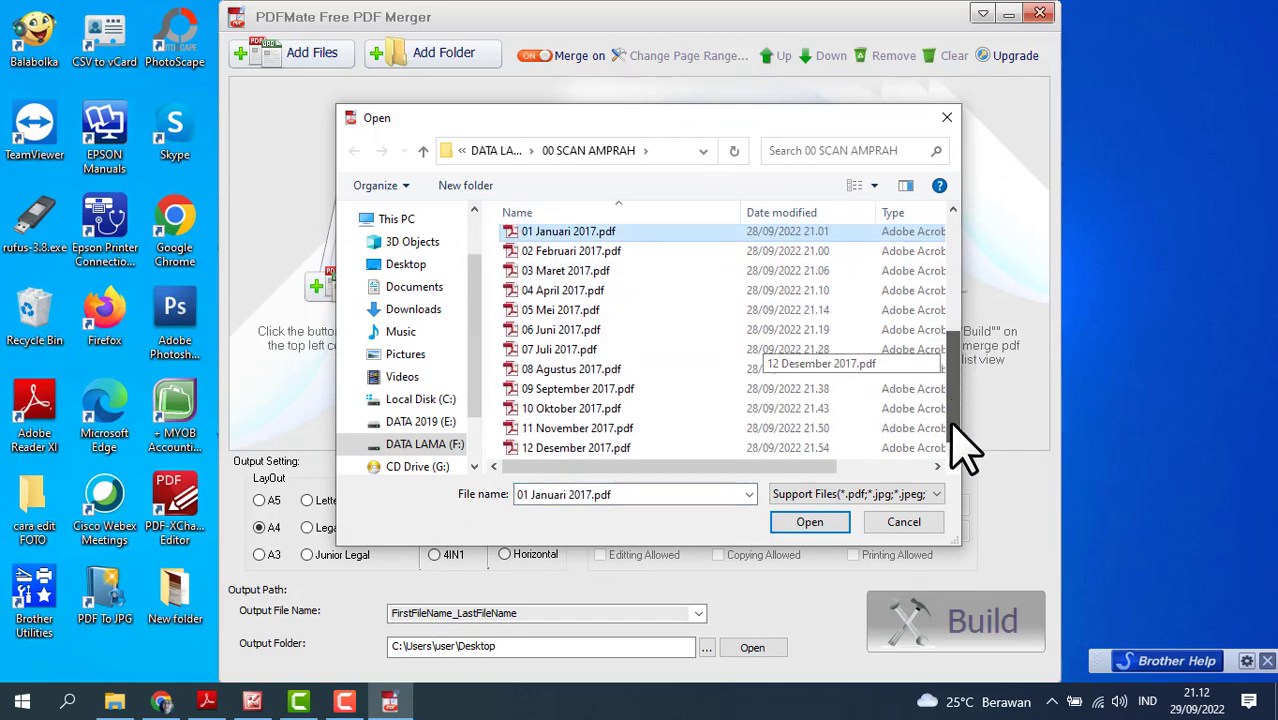
{"action": "left_click", "coordinate": [600, 449], "text": "shift"}
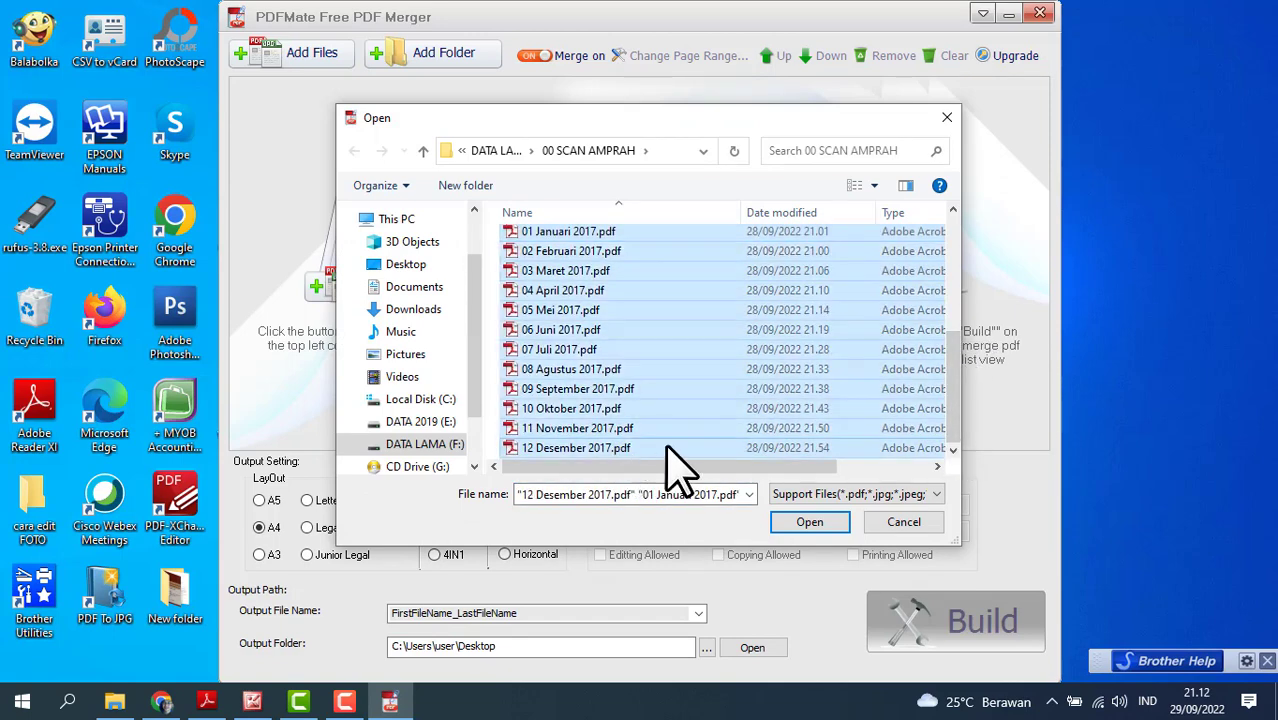
{"action": "left_click", "coordinate": [822, 522]}
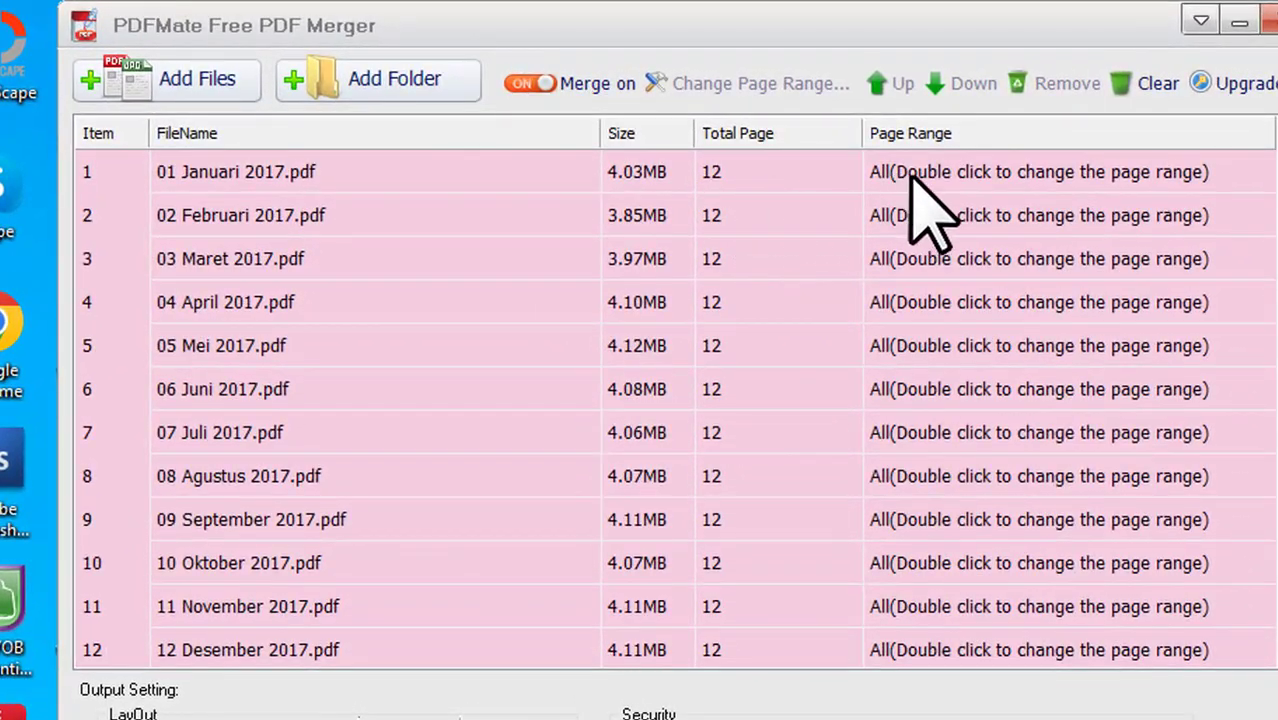
- Limit 01 Januari 2017.pdf to pages 1,8,12 and copy that page range for reuse
{"action": "double_click", "coordinate": [893, 172]}
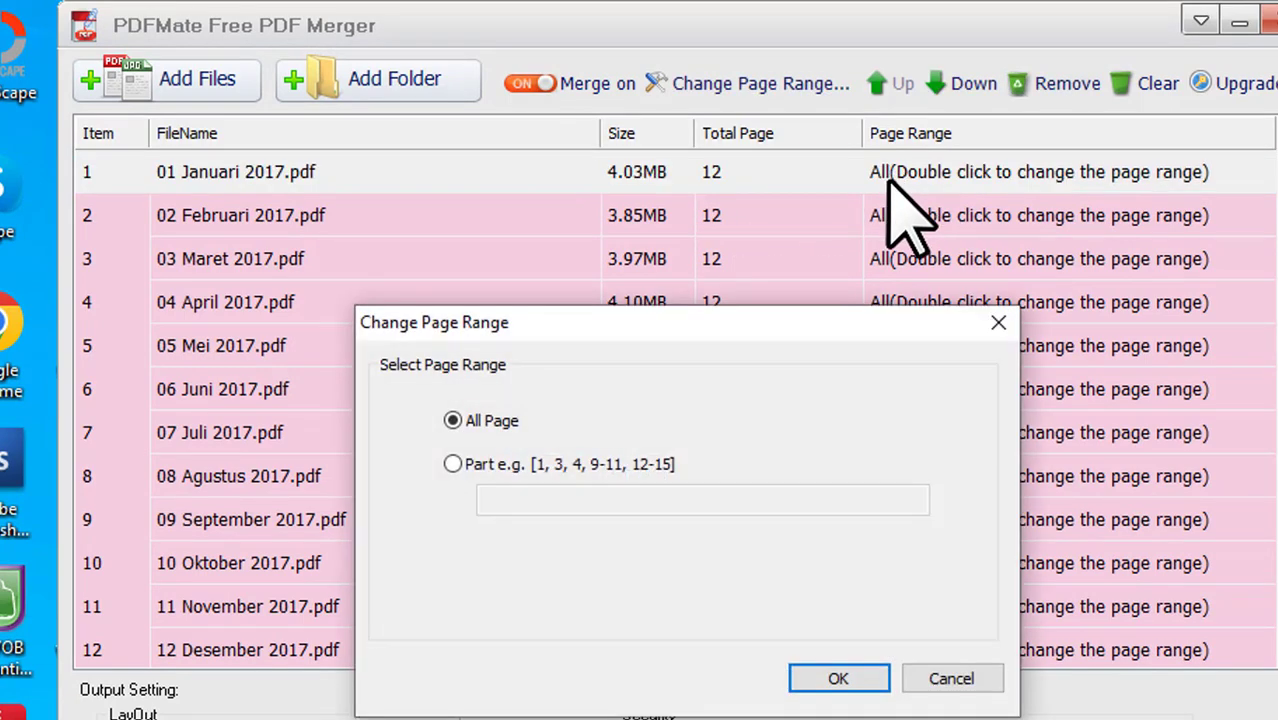
{"action": "left_click", "coordinate": [453, 464]}
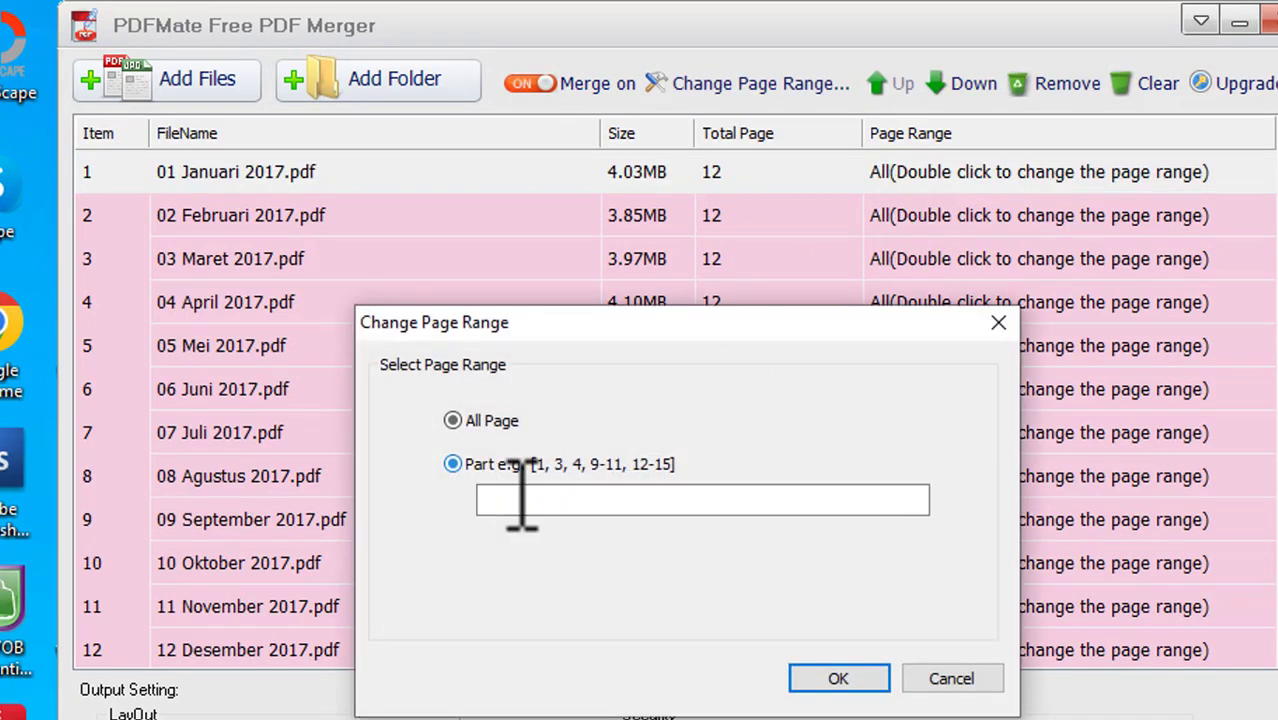
{"action": "left_click", "coordinate": [522, 499]}
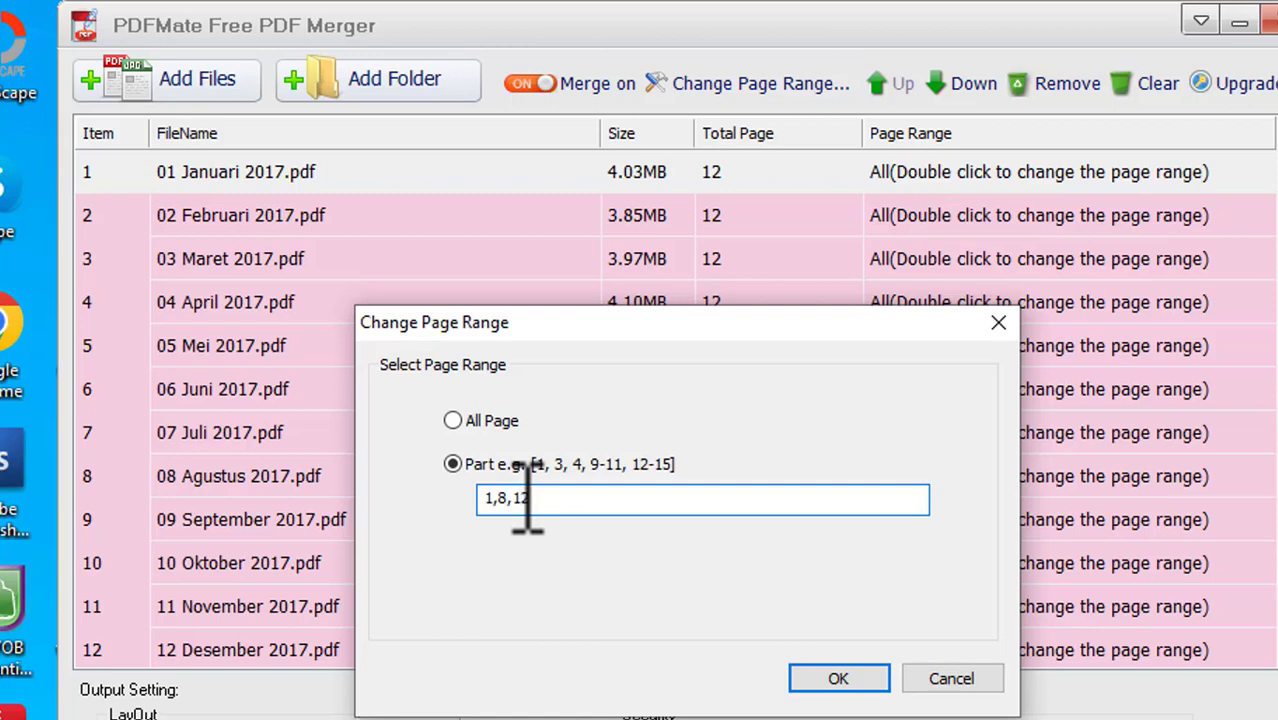
{"action": "left_click_drag", "start_coordinate": [528, 497], "coordinate": [455, 497]}
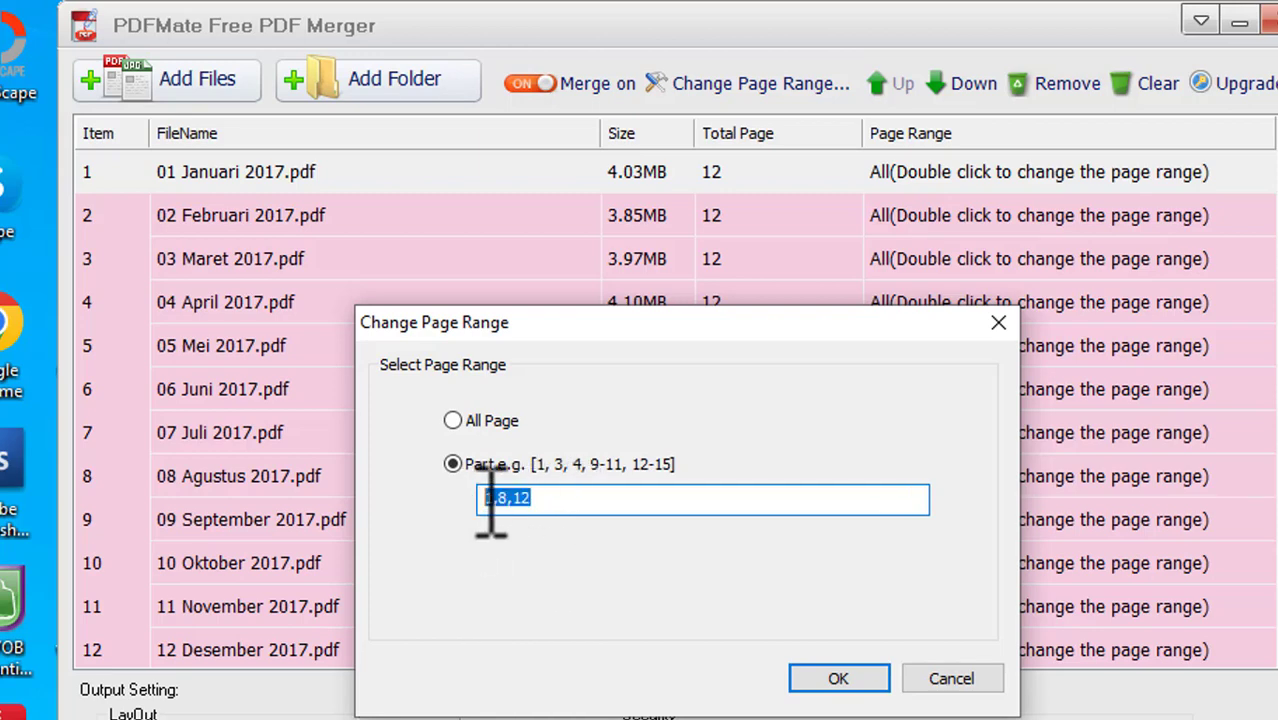
{"action": "right_click", "coordinate": [505, 502]}
{"action": "left_click", "coordinate": [357, 593]}
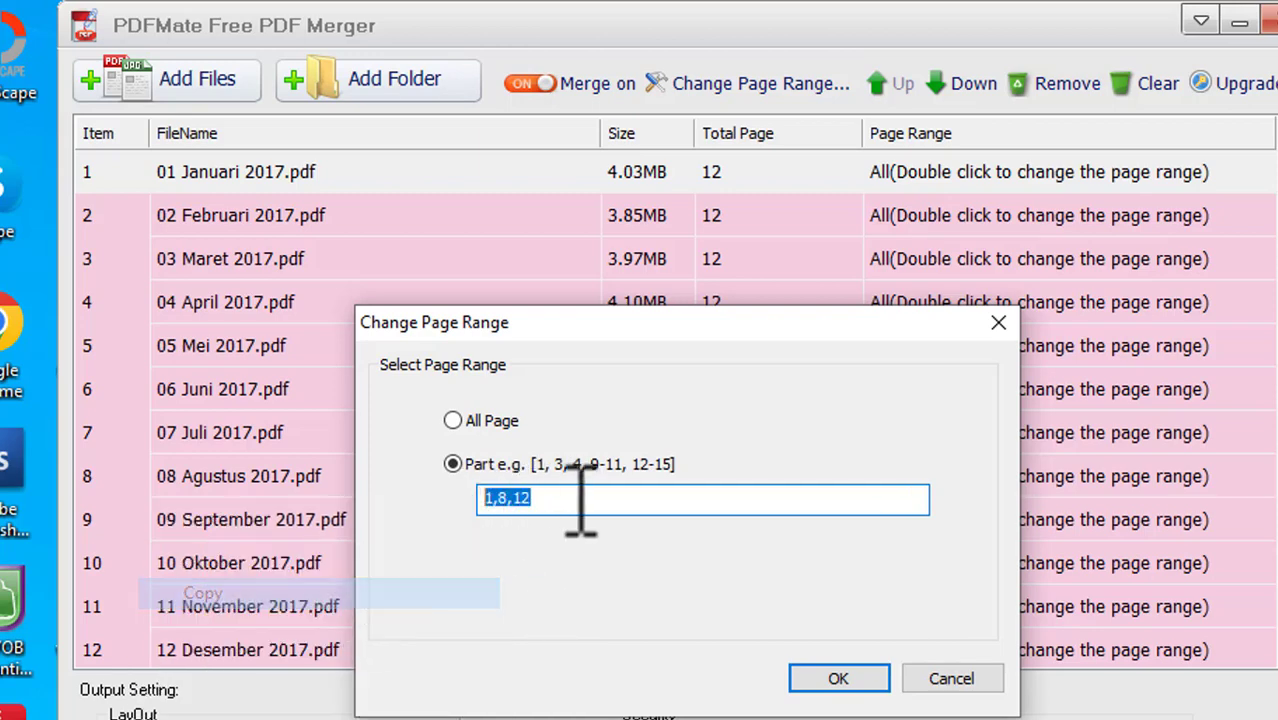
{"action": "left_click", "coordinate": [582, 505]}
{"action": "left_click", "coordinate": [838, 678]}
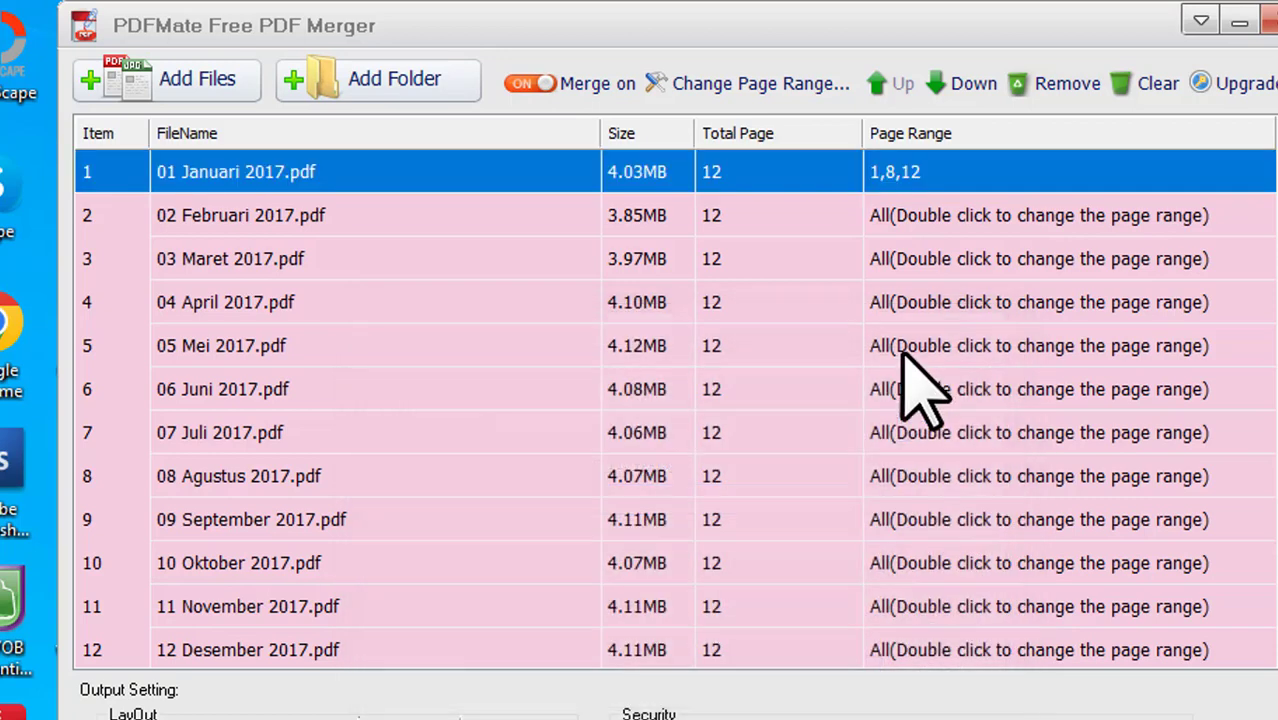
- Set the page range of 02 Februari 2017.pdf and 03 Maret 2017.pdf to 1,8,12
{"action": "double_click", "coordinate": [912, 214]}
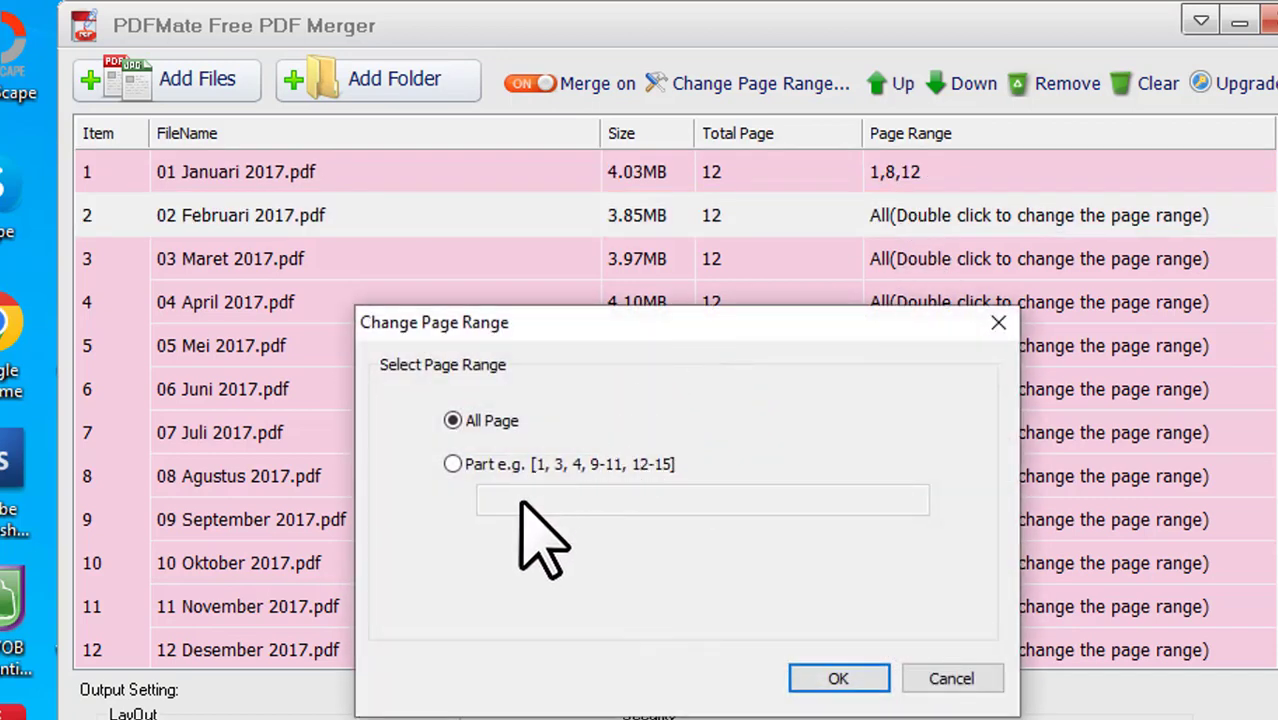
{"action": "left_click", "coordinate": [528, 500]}
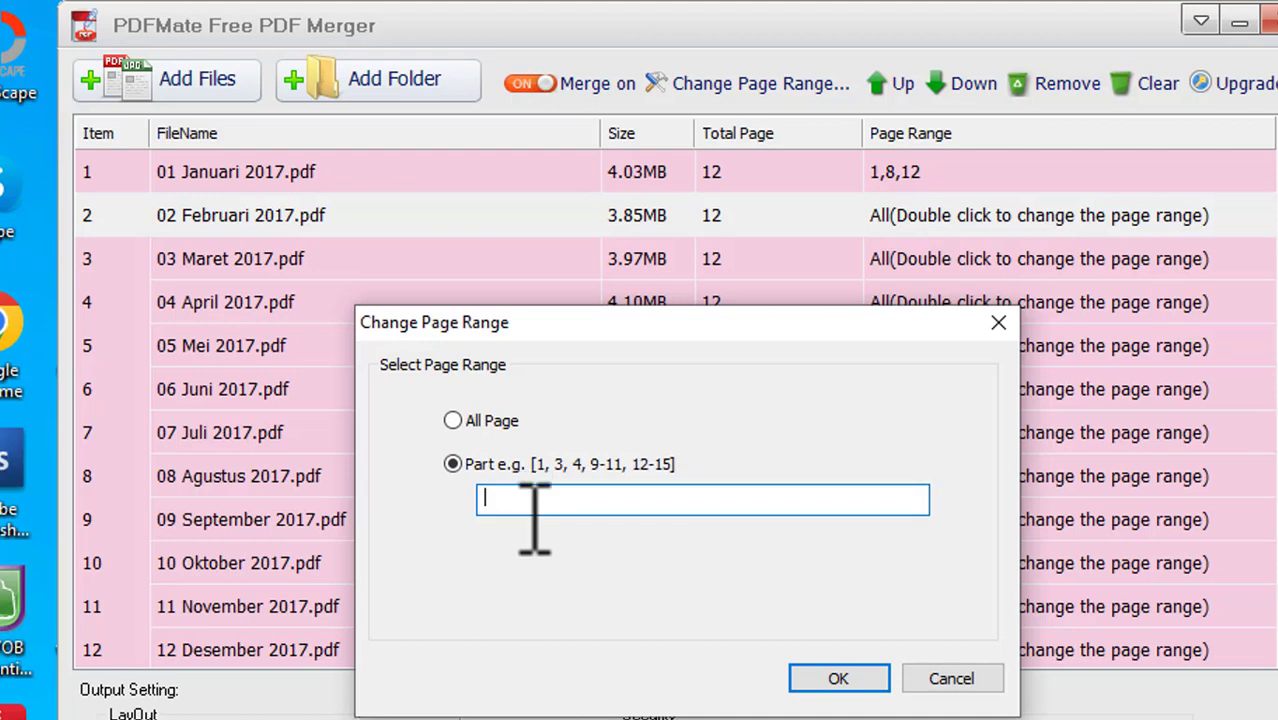
{"action": "key", "text": "ctrl+v"}
{"action": "left_click", "coordinate": [838, 678]}
{"action": "left_click", "coordinate": [860, 268]}
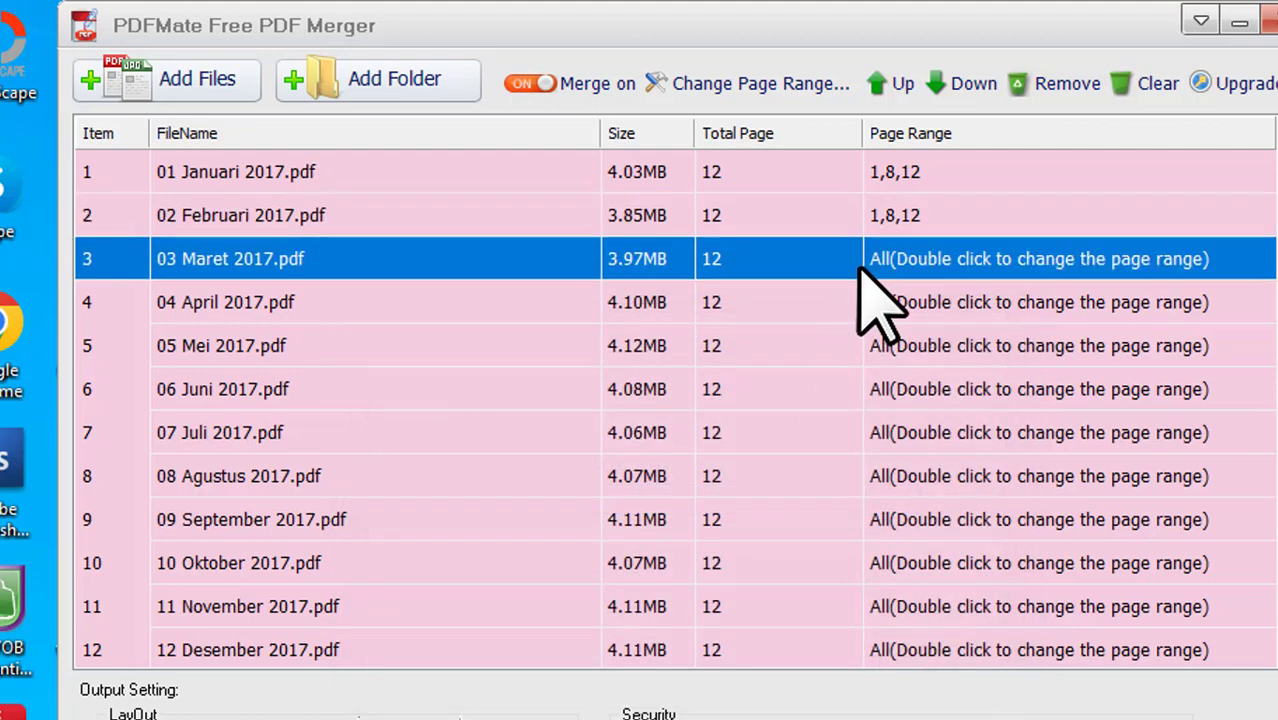
{"action": "double_click", "coordinate": [858, 268]}
{"action": "left_click", "coordinate": [512, 497]}
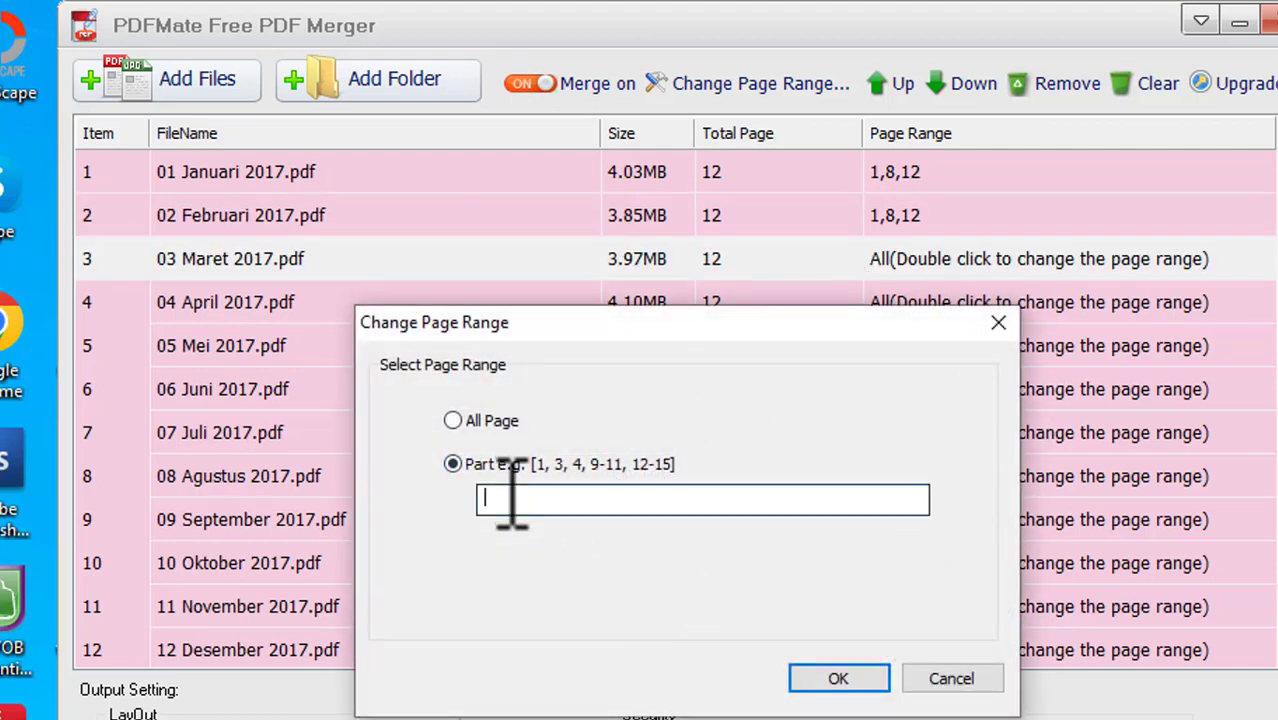
{"action": "key", "text": "ctrl+v"}
{"action": "left_click", "coordinate": [838, 678]}
- Set the page range of 04 April 2017.pdf and 05 Mei 2017.pdf to 1,8,12
{"action": "double_click", "coordinate": [816, 302]}
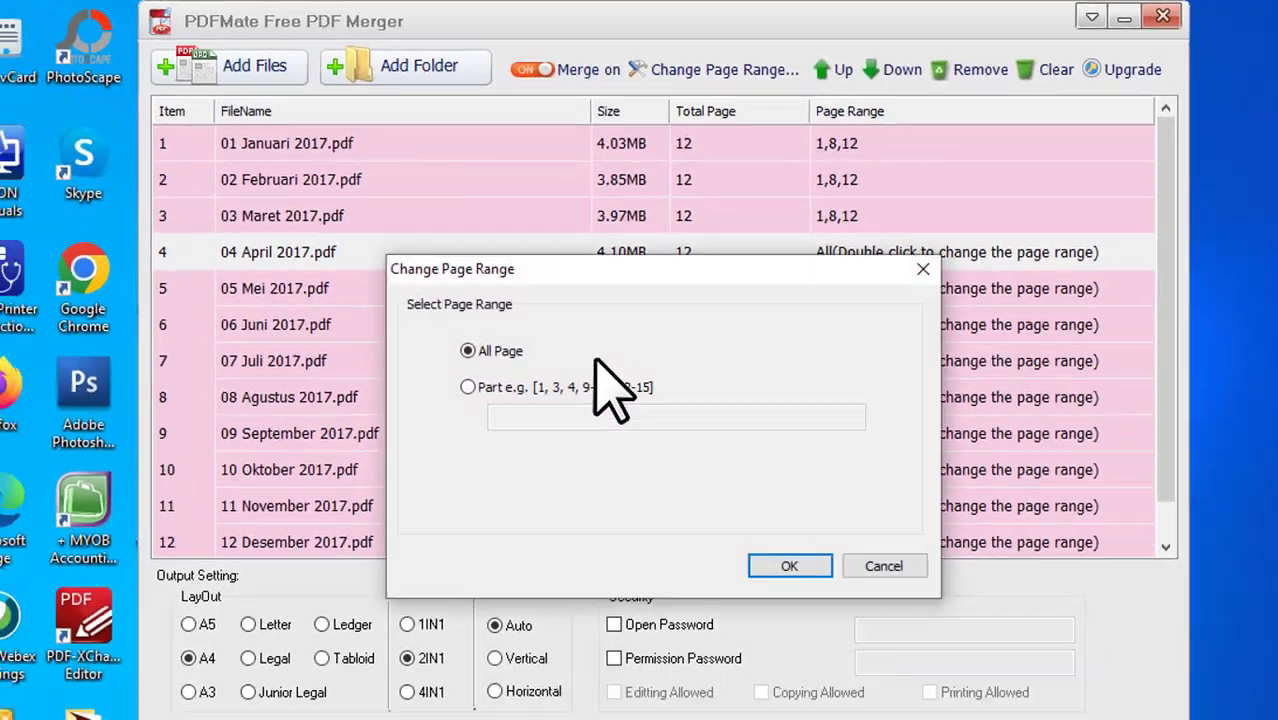
{"action": "left_click", "coordinate": [525, 389]}
{"action": "key", "text": "ctrl+v"}
{"action": "left_click", "coordinate": [789, 566]}
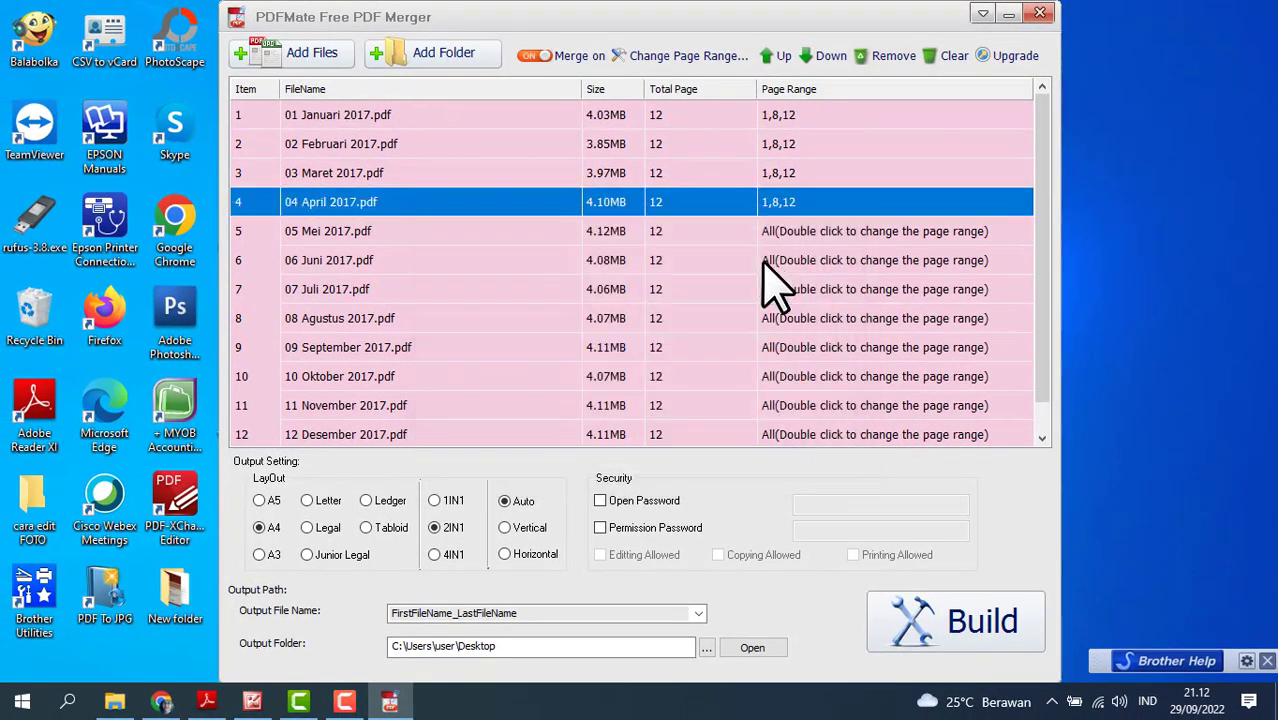
{"action": "double_click", "coordinate": [757, 240]}
{"action": "left_click", "coordinate": [511, 314]}
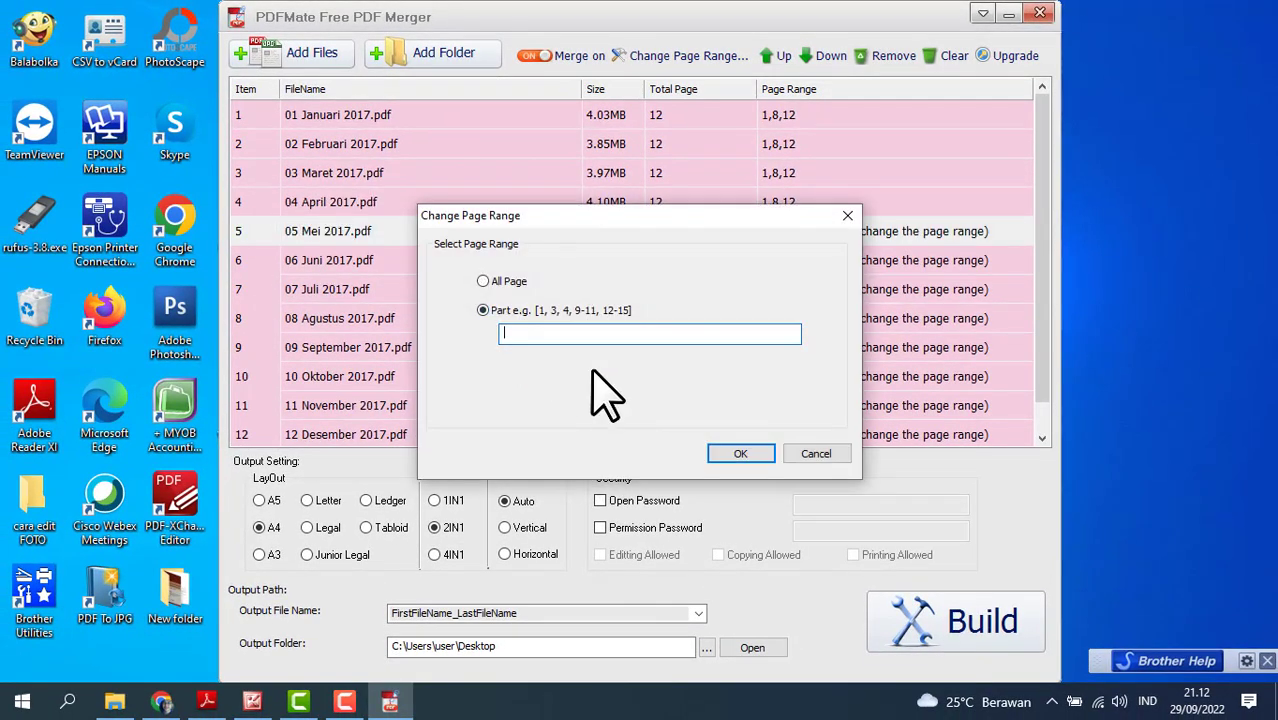
{"action": "key", "text": "ctrl+v"}
{"action": "left_click", "coordinate": [738, 453]}
- Set the page range of 06 Juni 2017.pdf and 07 Juli 2017.pdf to 1,8,12
{"action": "double_click", "coordinate": [712, 262]}
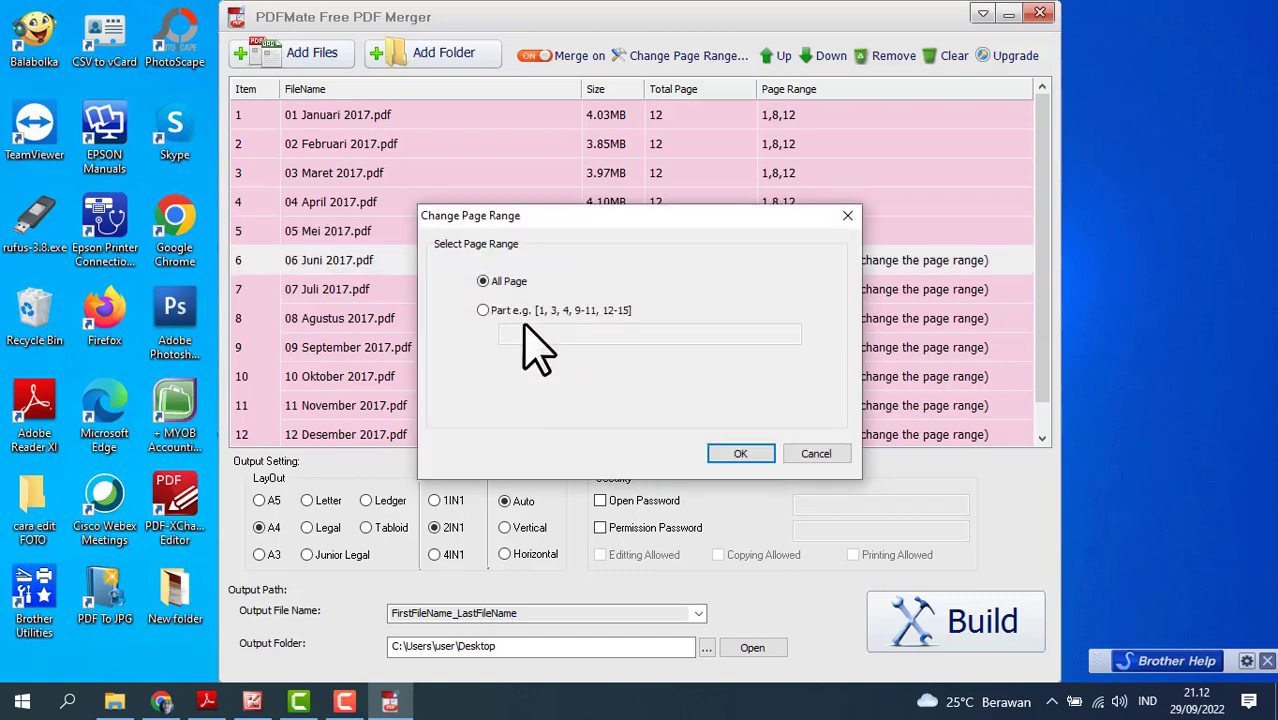
{"action": "left_click", "coordinate": [518, 312]}
{"action": "left_click", "coordinate": [740, 453]}
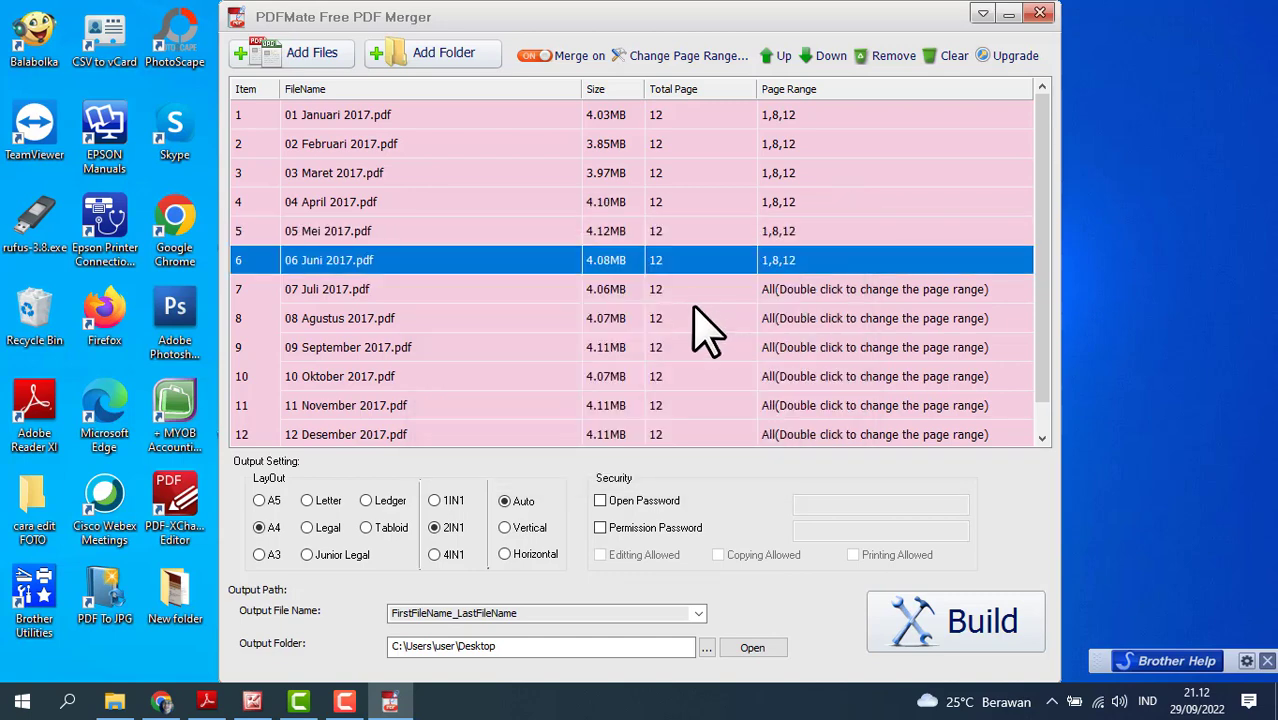
{"action": "double_click", "coordinate": [690, 292]}
{"action": "left_click", "coordinate": [520, 312]}
{"action": "key", "text": "ctrl+v"}
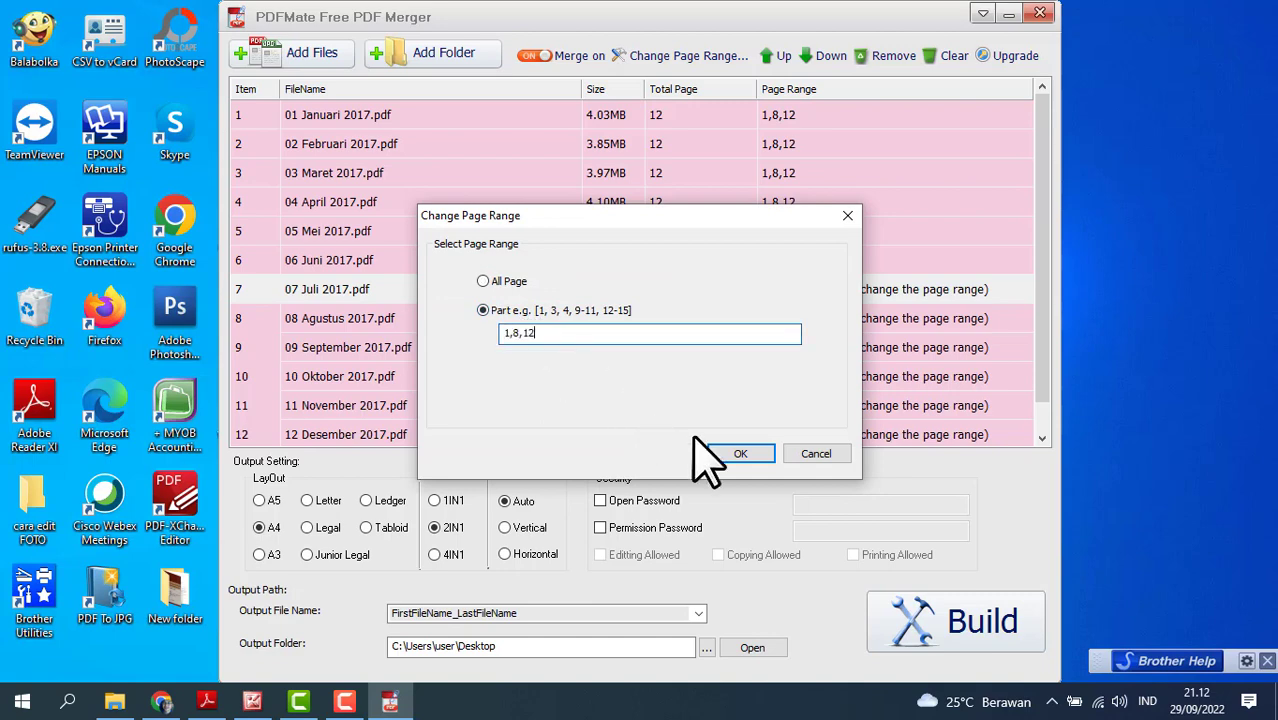
{"action": "left_click", "coordinate": [738, 455]}
- Set the page range of 08 Agustus 2017.pdf to 1,8,12
{"action": "scroll", "coordinate": [1047, 294], "scroll_direction": "down", "scroll_amount": 1}
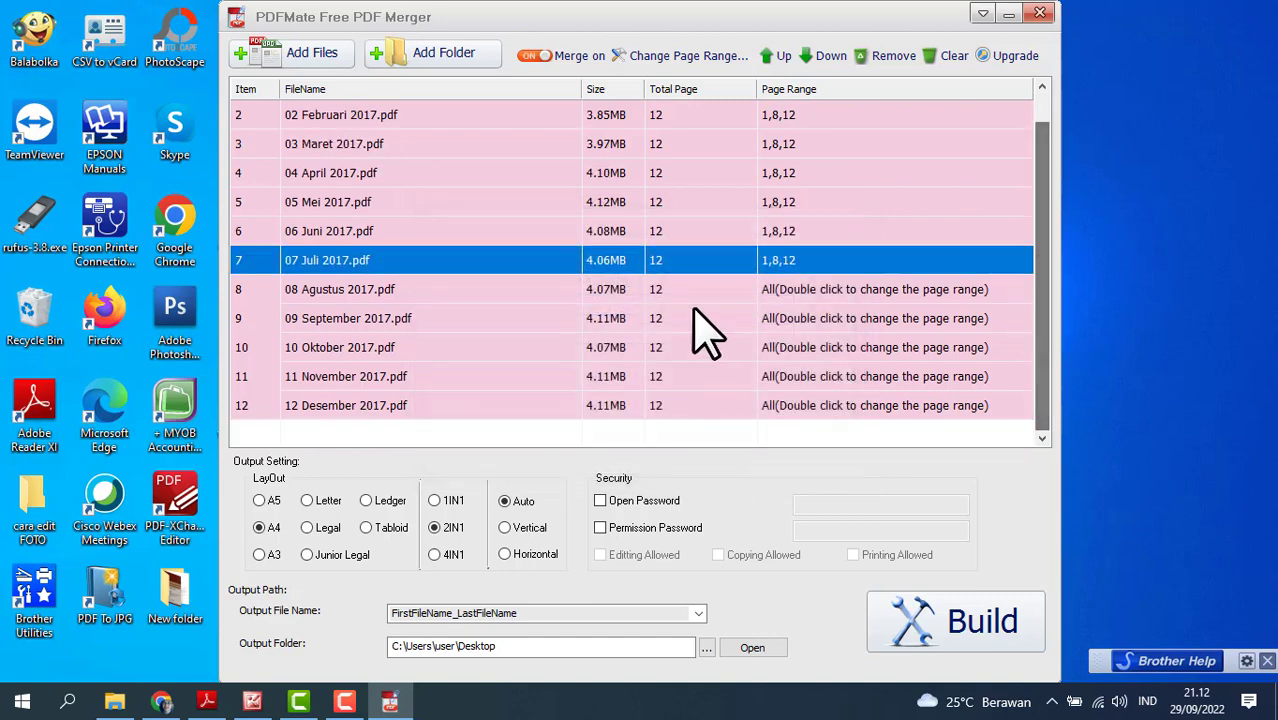
{"action": "double_click", "coordinate": [762, 292]}
{"action": "left_click", "coordinate": [515, 314]}
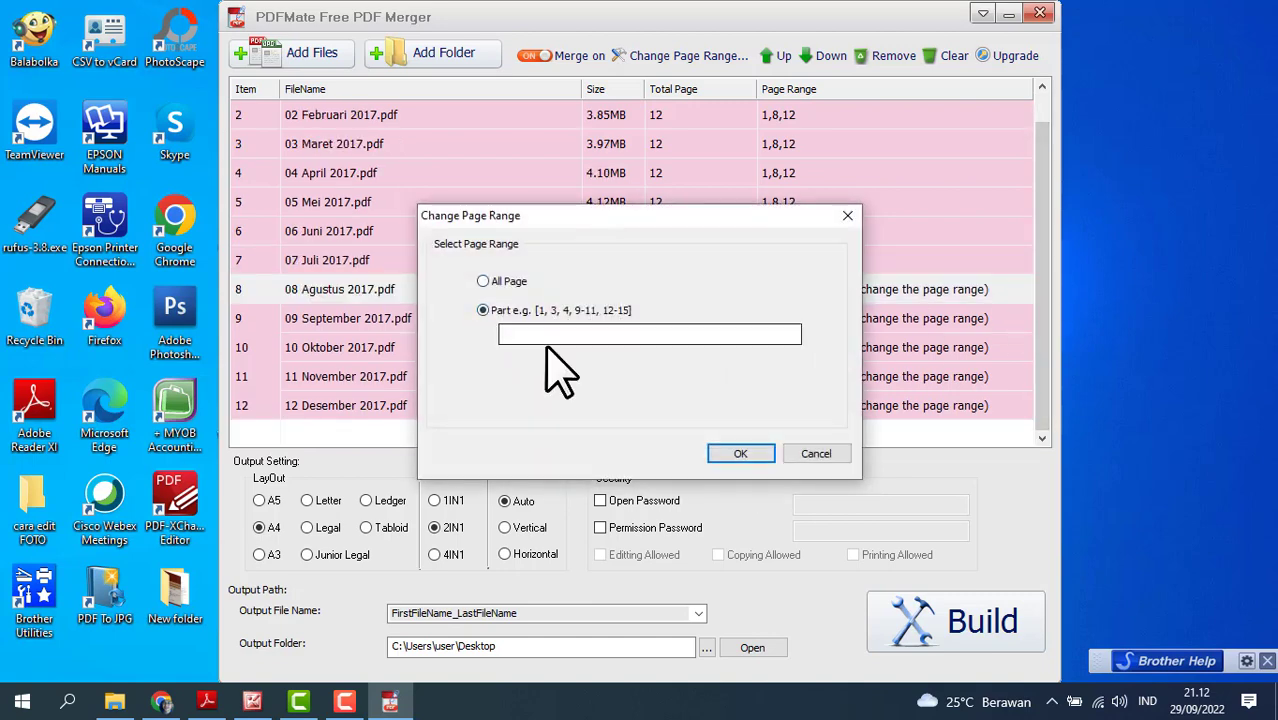
{"action": "type", "text": "1,8,12"}
{"action": "left_click", "coordinate": [738, 454]}
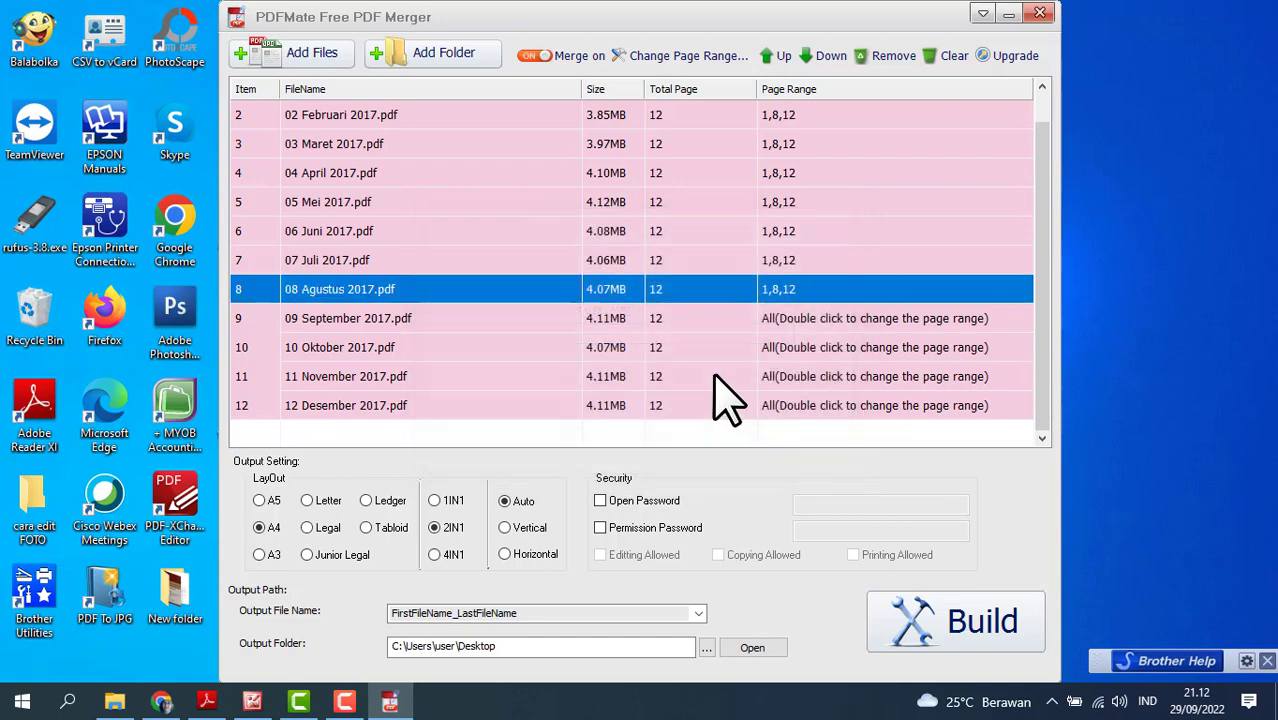
- Set the page range of 09 September 2017.pdf and 10 Oktober 2017.pdf to 1,8,12
{"action": "double_click", "coordinate": [758, 320]}
{"action": "left_click", "coordinate": [524, 316]}
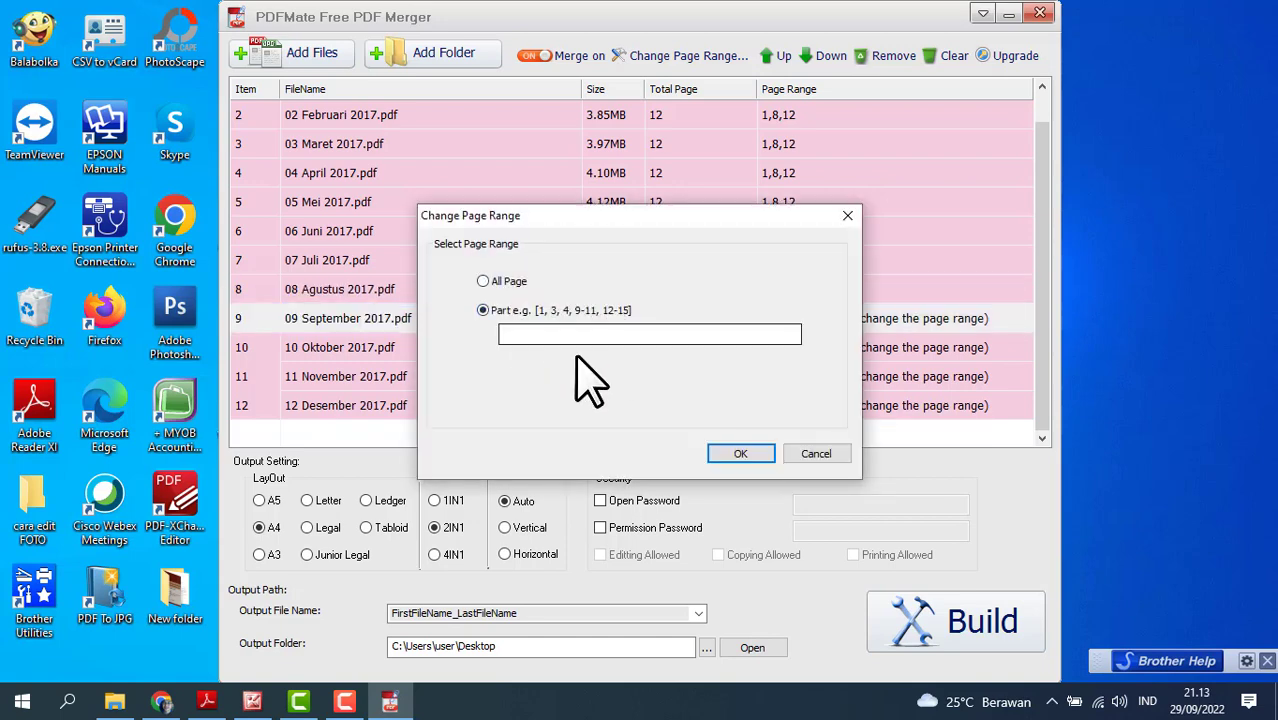
{"action": "type", "text": "1,8,12"}
{"action": "left_click", "coordinate": [740, 453]}
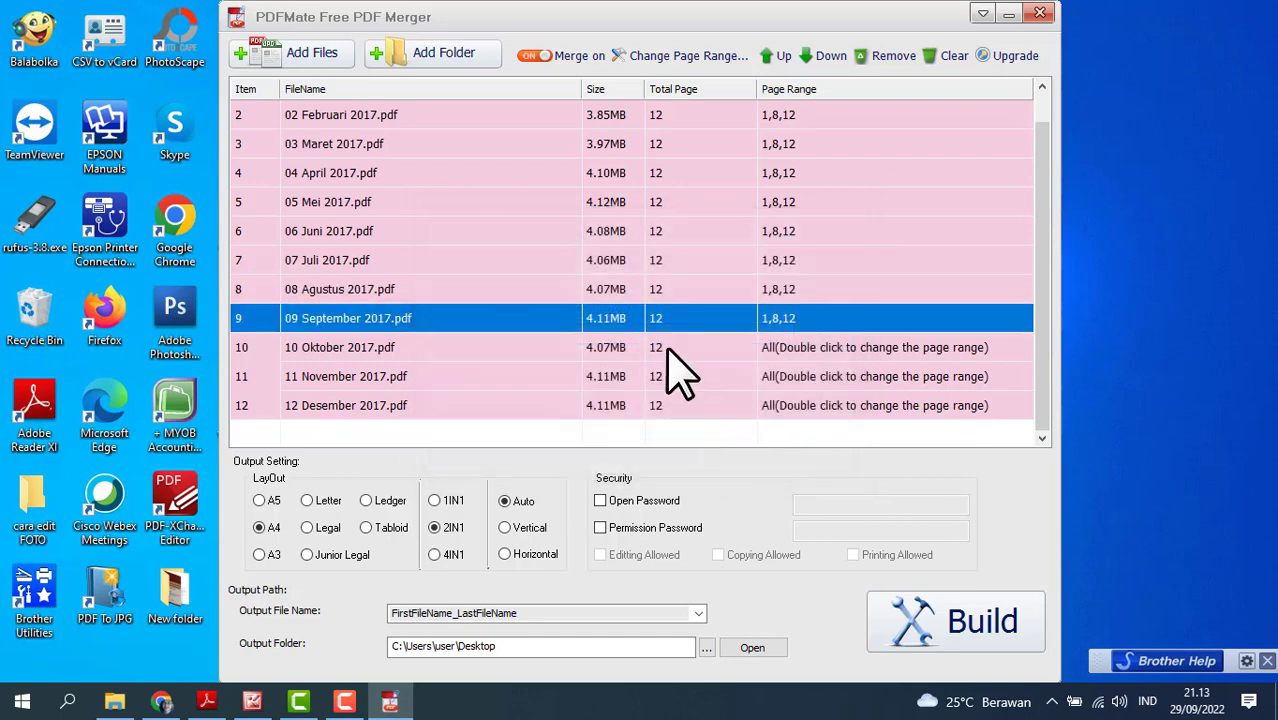
{"action": "double_click", "coordinate": [680, 350]}
{"action": "left_click", "coordinate": [495, 312]}
{"action": "type", "text": "1,8,12"}
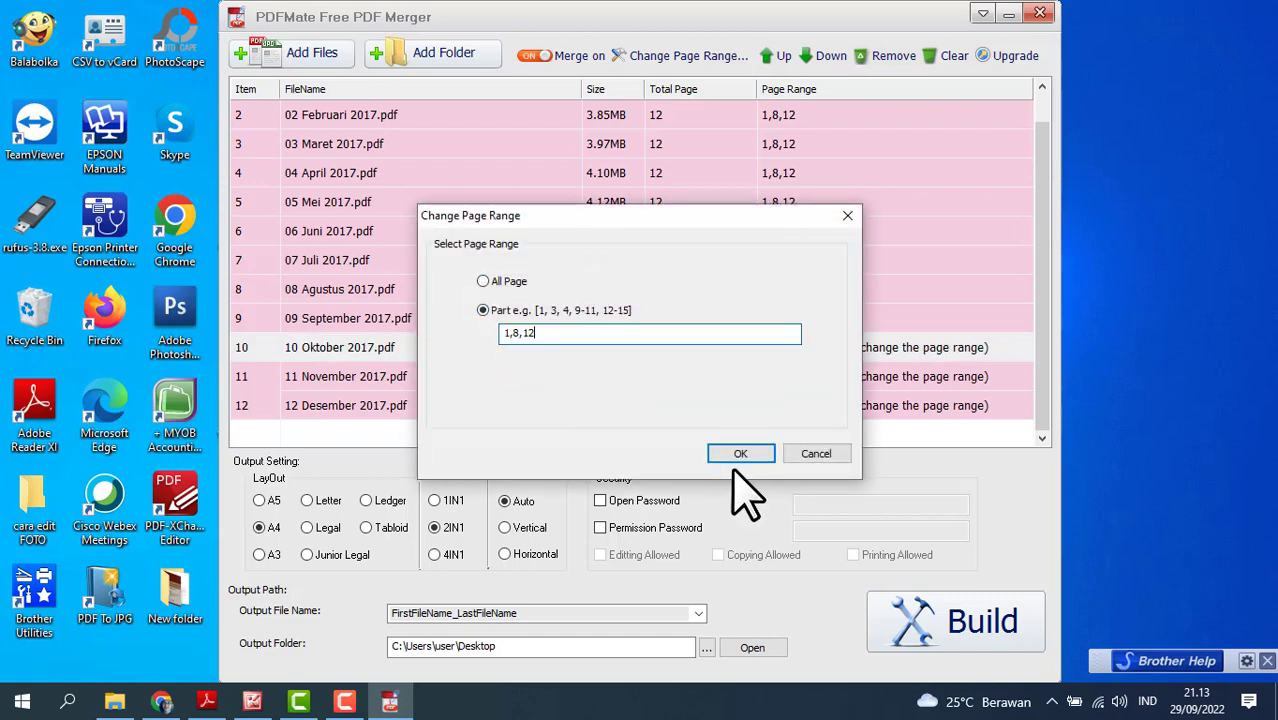
{"action": "left_click", "coordinate": [740, 453]}
- Set the page range of 11 November 2017.pdf and 12 Desember 2017.pdf to 1,8,12
{"action": "double_click", "coordinate": [656, 375]}
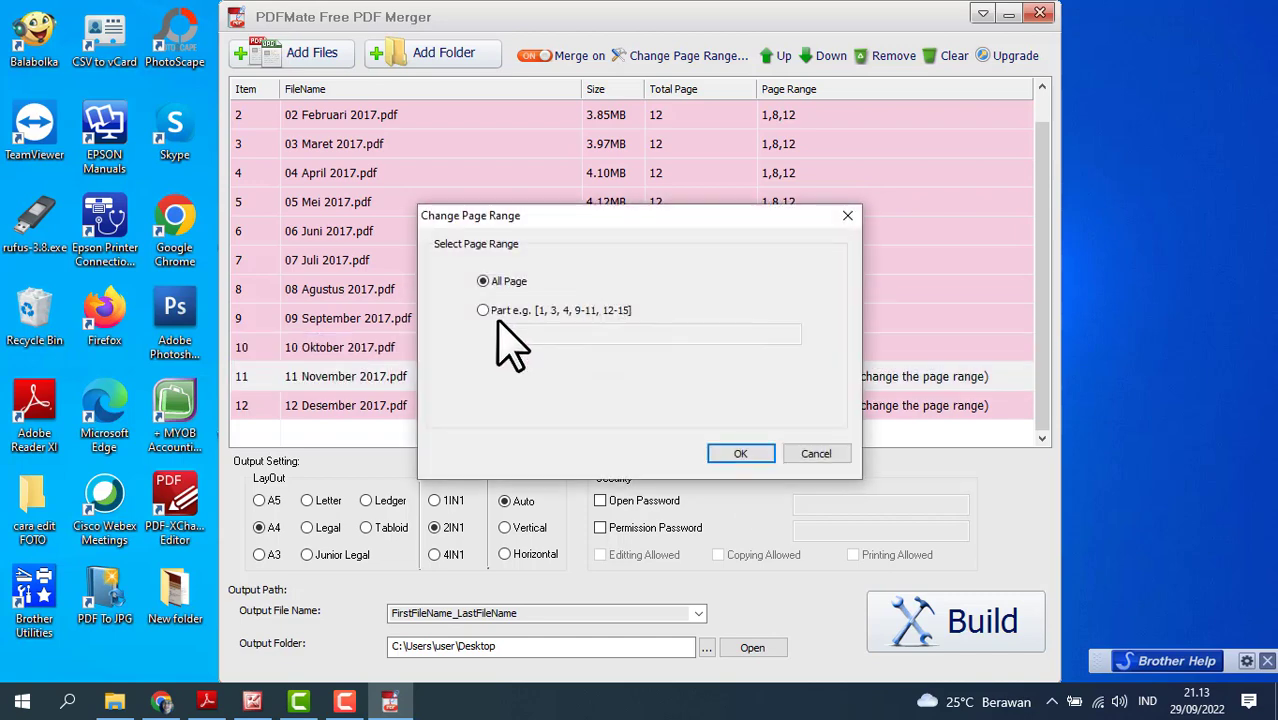
{"action": "left_click", "coordinate": [508, 314]}
{"action": "type", "text": "1,8,12"}
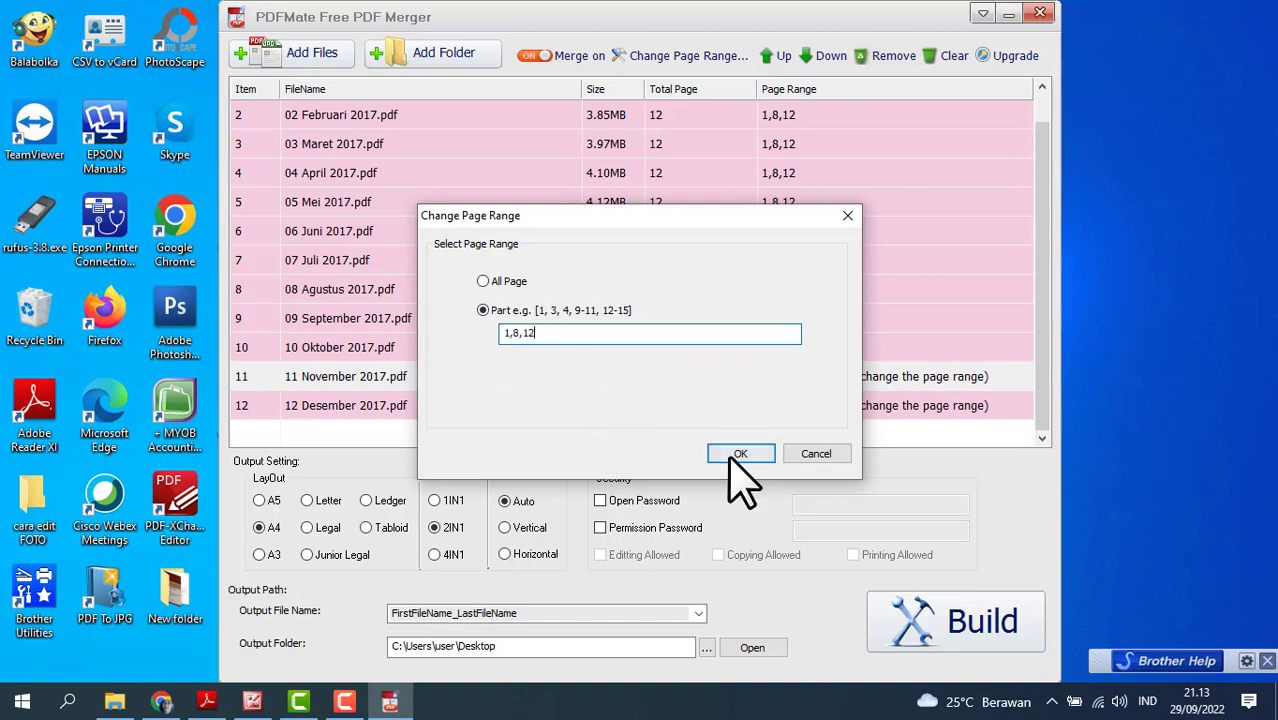
{"action": "left_click", "coordinate": [740, 453]}
{"action": "double_click", "coordinate": [730, 405]}
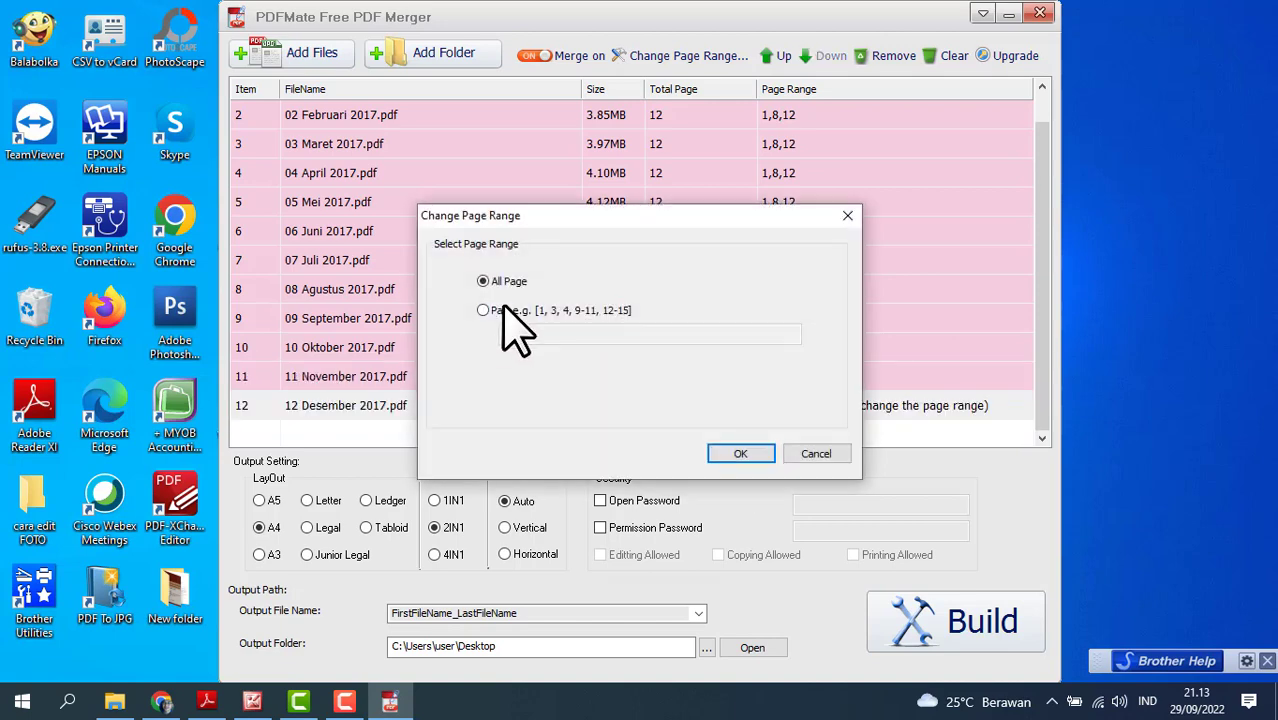
{"action": "left_click", "coordinate": [484, 311]}
{"action": "type", "text": "1,8,12"}
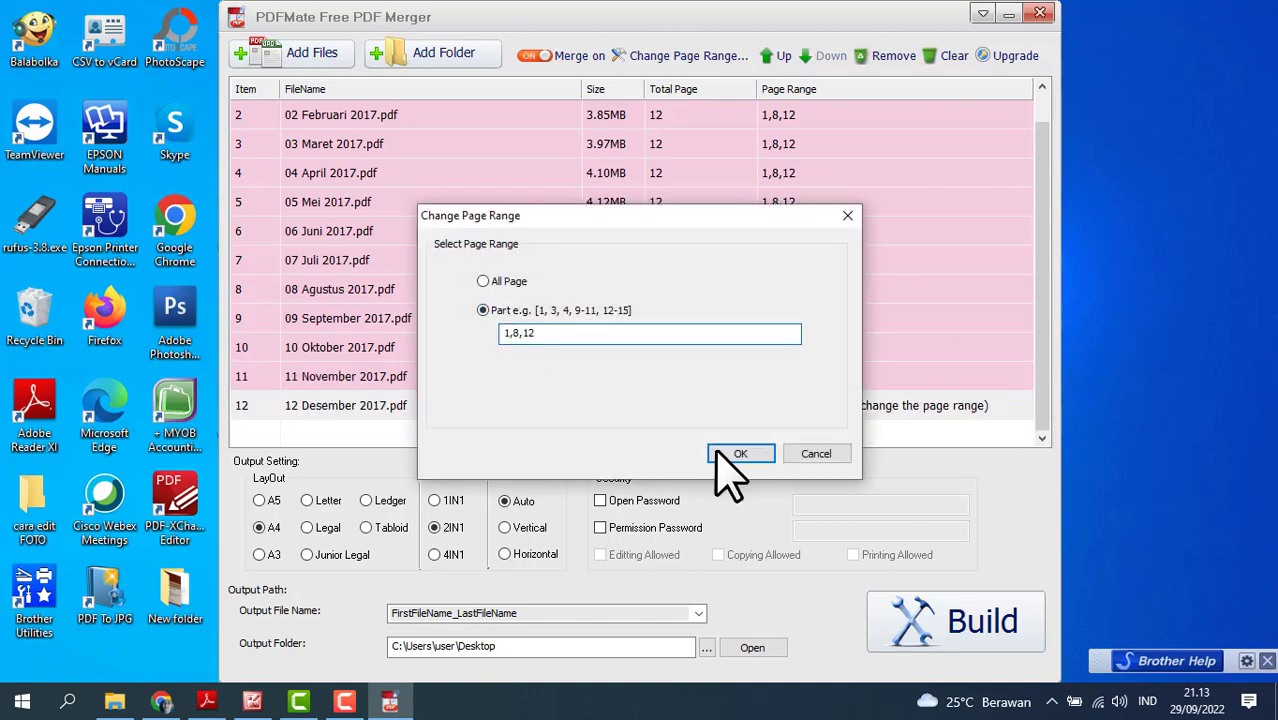
{"action": "left_click", "coordinate": [740, 453]}
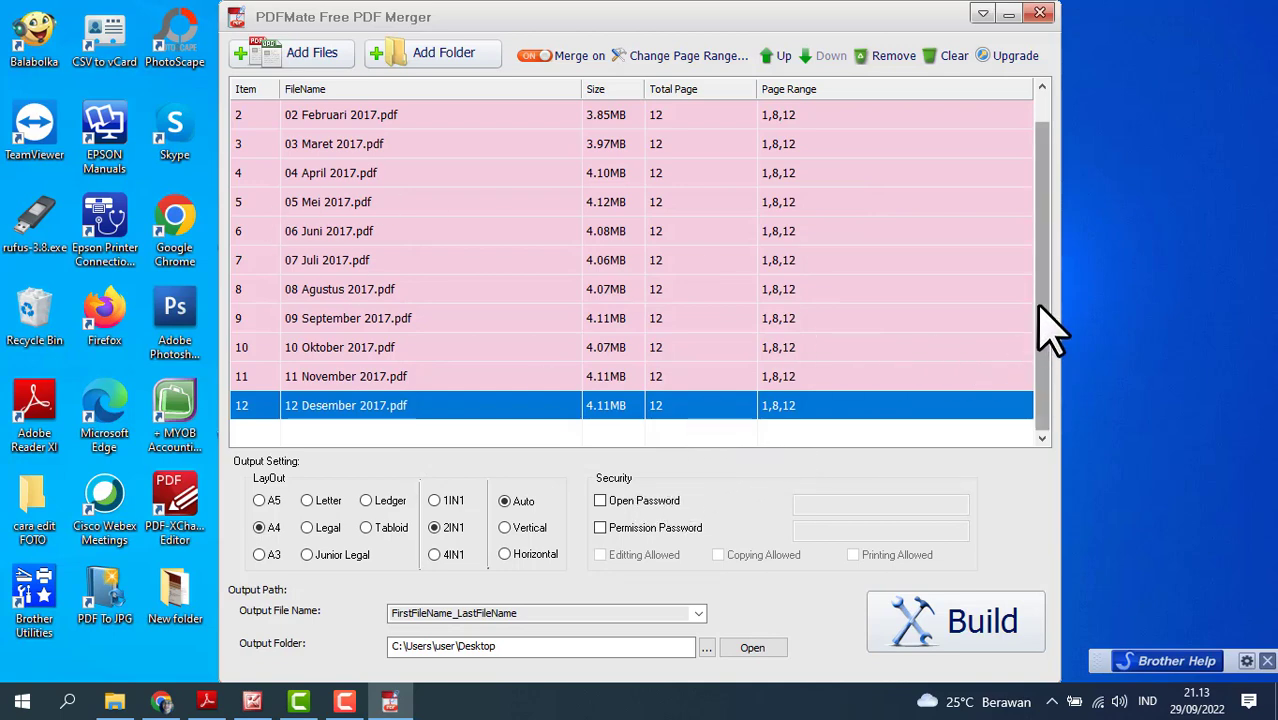
- Set the output layout to 1IN1 on A4 with Auto orientation
{"action": "scroll", "coordinate": [1041, 308], "scroll_direction": "up", "scroll_amount": 1}
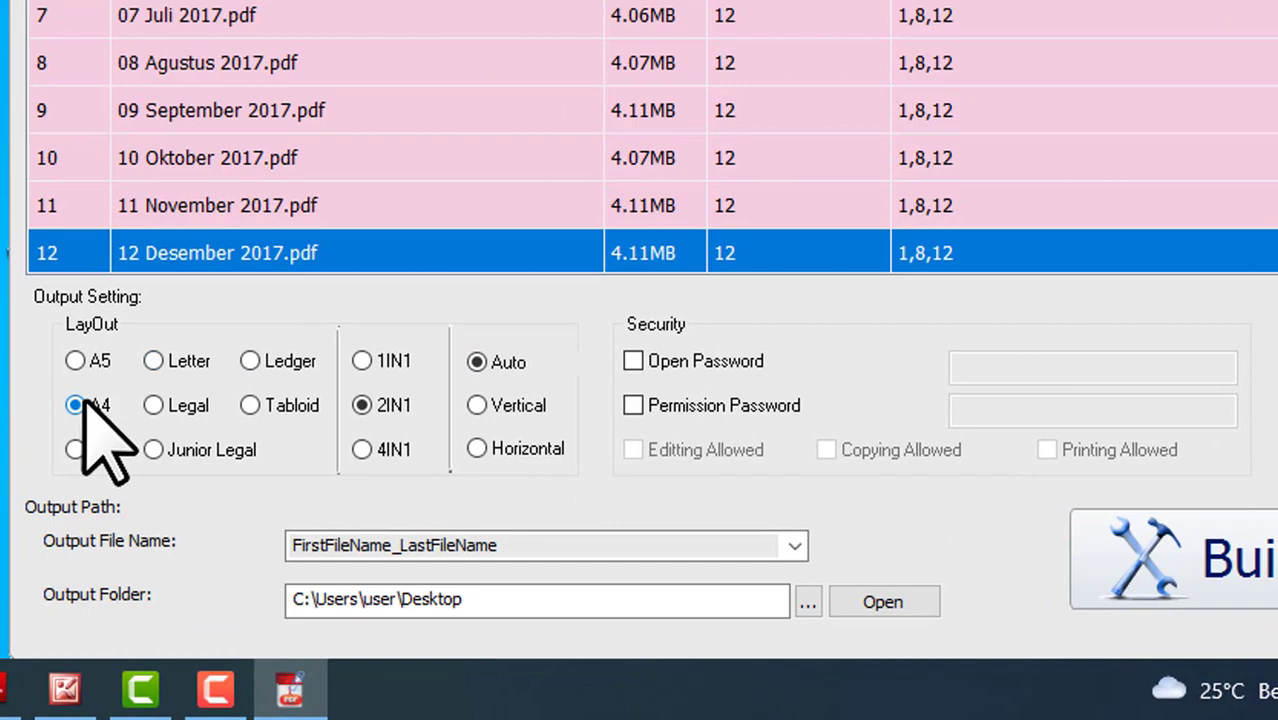
{"action": "left_click", "coordinate": [375, 361]}
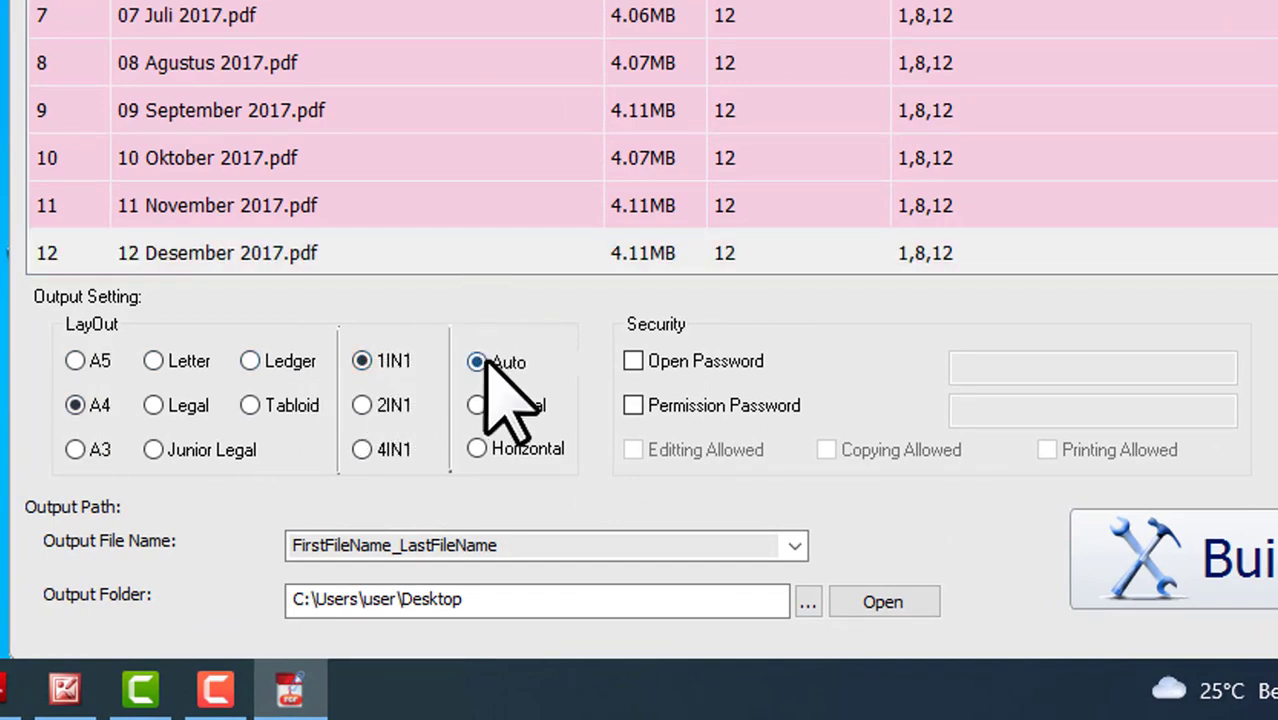
{"action": "left_click", "coordinate": [491, 450]}
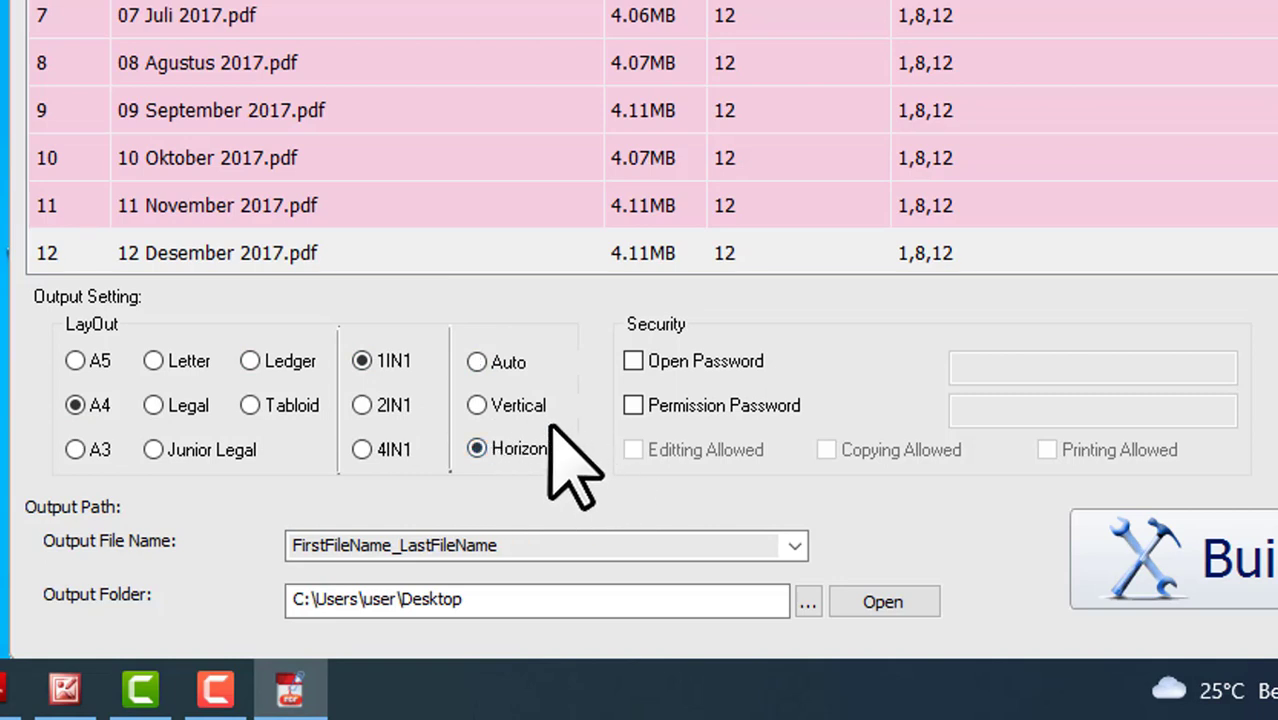
{"action": "left_click", "coordinate": [502, 366]}
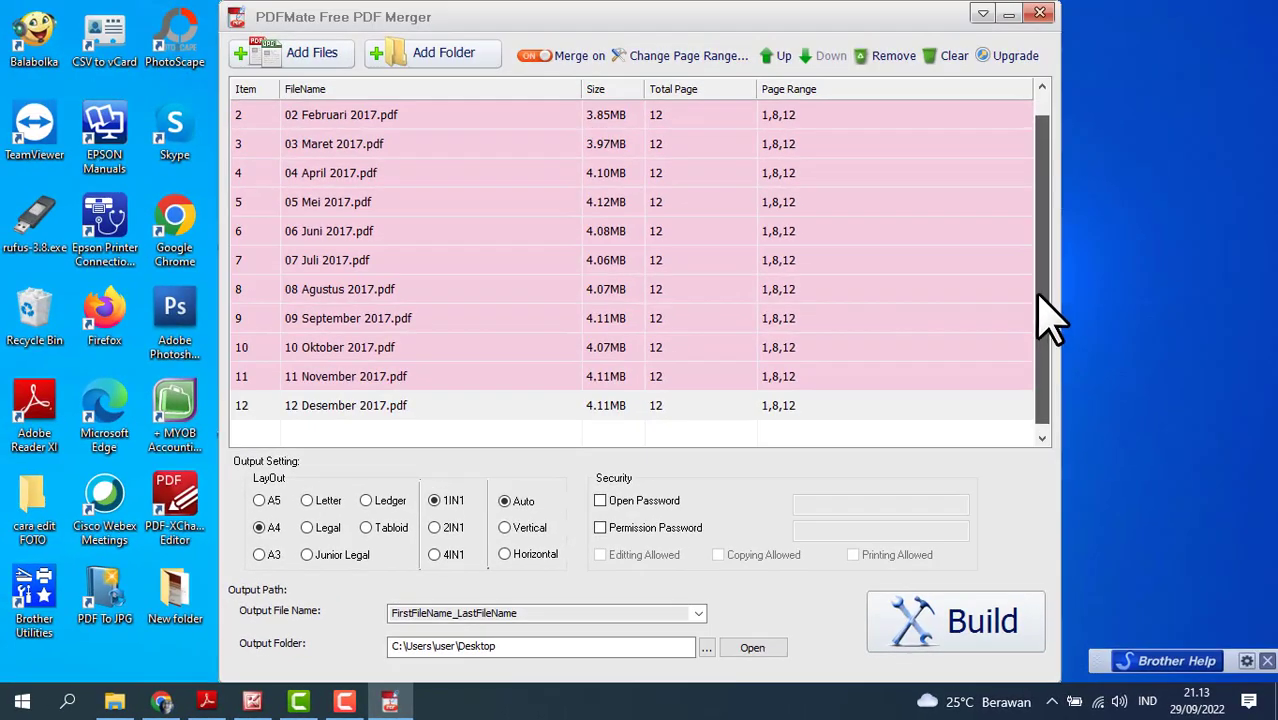
- Build the merged PDF from the twelve listed files into the Desktop output folder
{"action": "left_click_drag", "start_coordinate": [1044, 313], "coordinate": [1045, 370]}
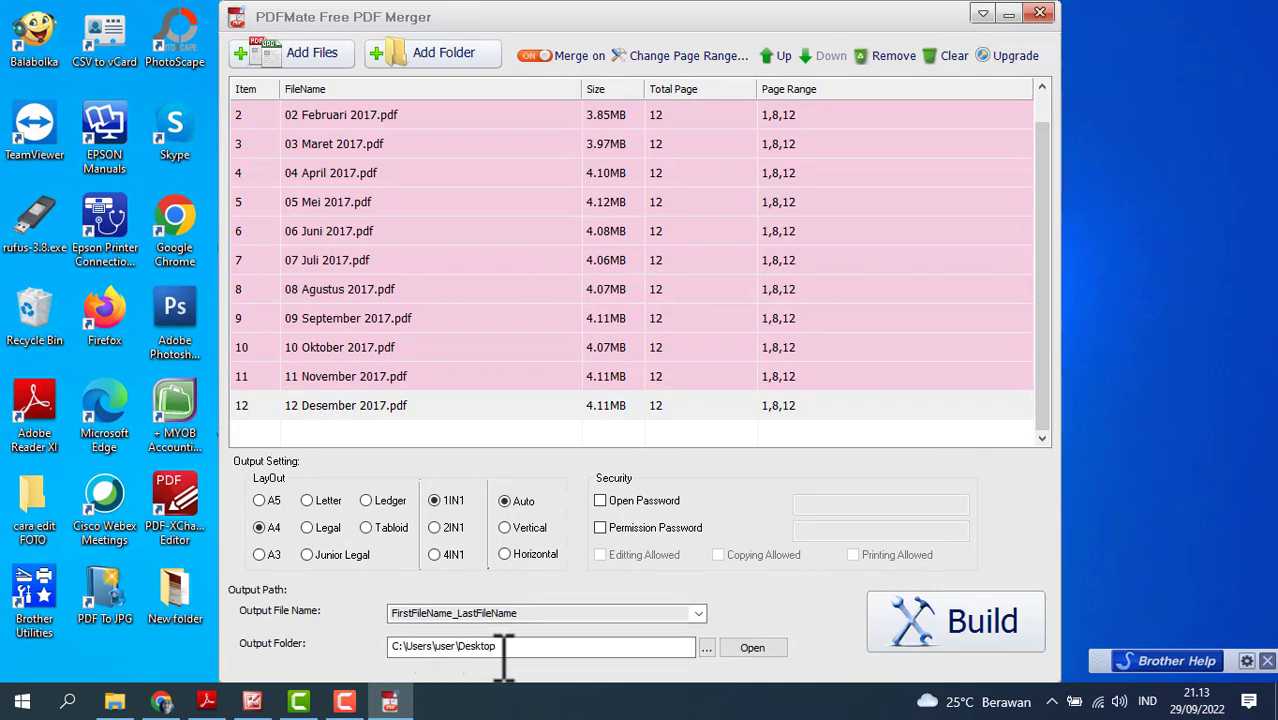
{"action": "left_click", "coordinate": [954, 630]}
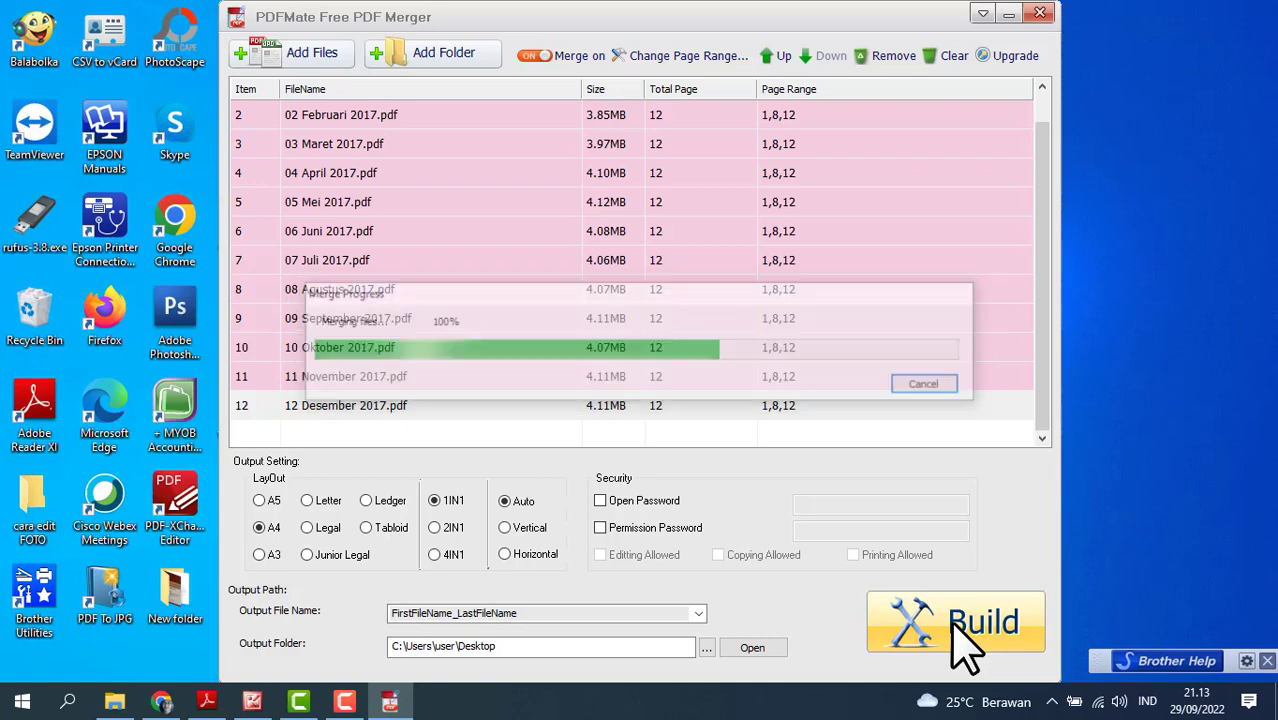
{"action": "left_click", "coordinate": [792, 446]}
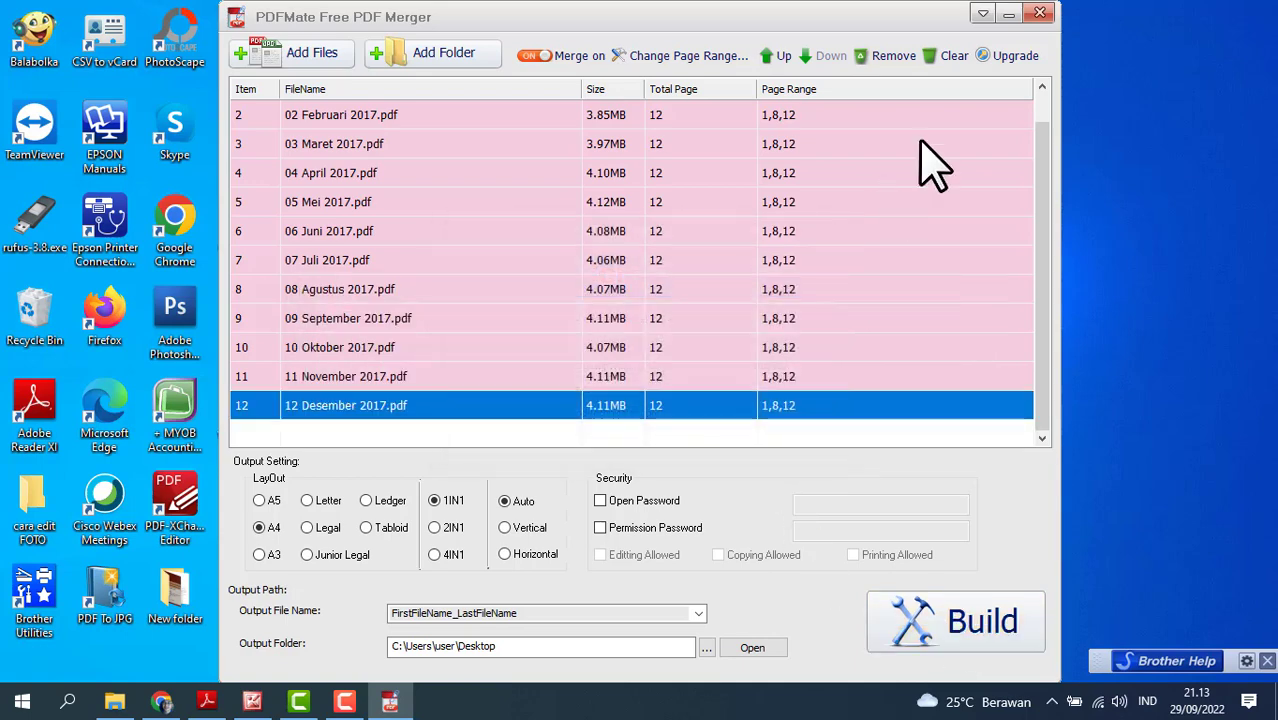
- Open the merged 01 Januari 2017_12 Desember 2017.pdf in Adobe Reader and rotate its view clockwise
{"action": "left_click", "coordinate": [1012, 15]}
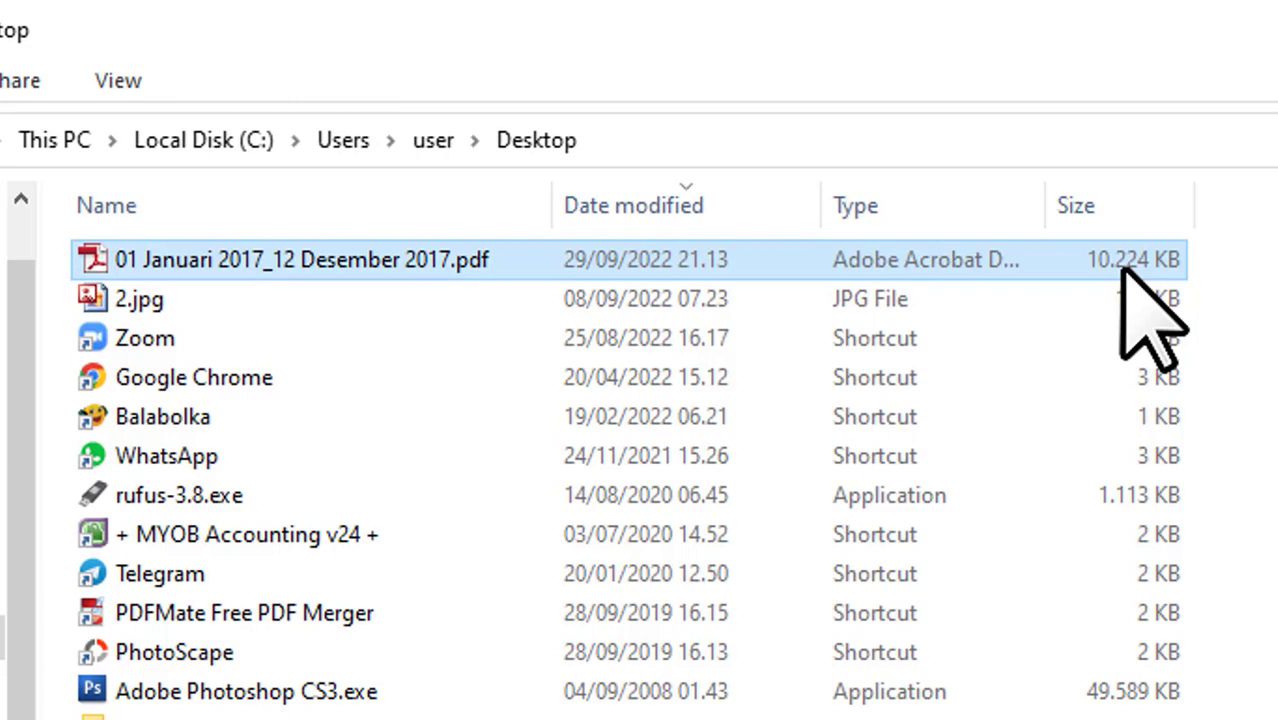
{"action": "double_click", "coordinate": [535, 262]}
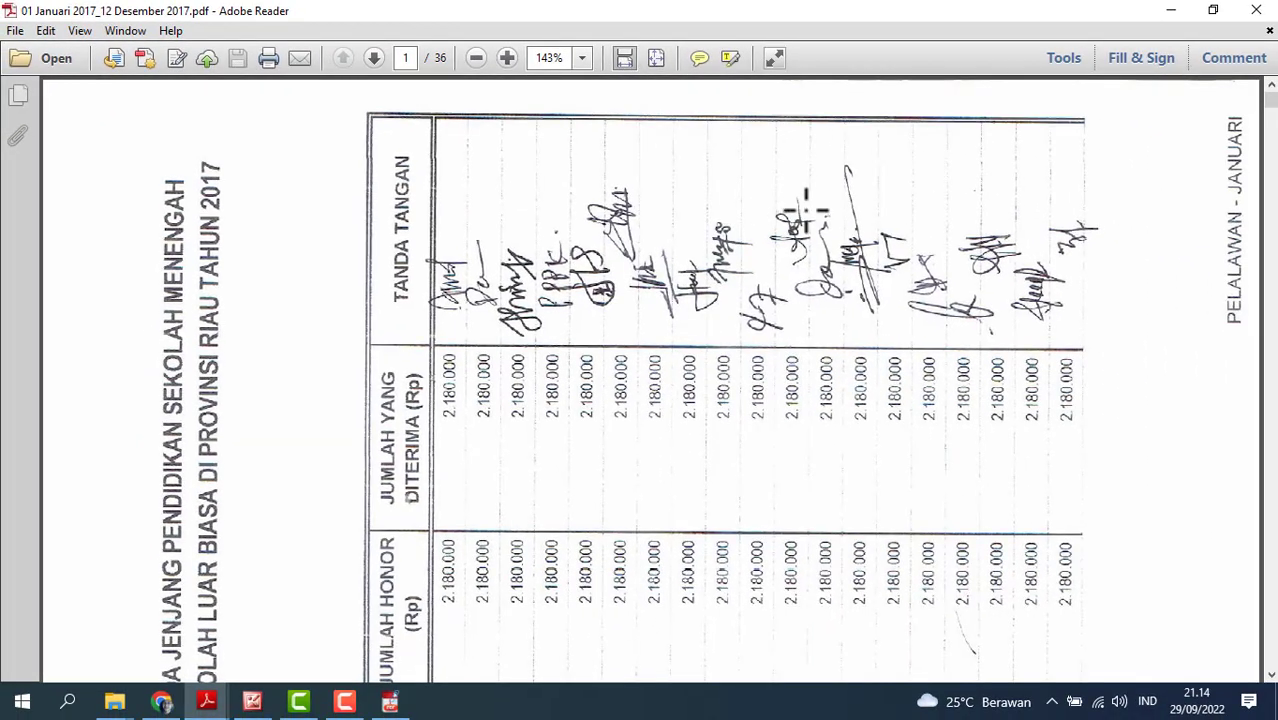
{"action": "left_click", "coordinate": [80, 31]}
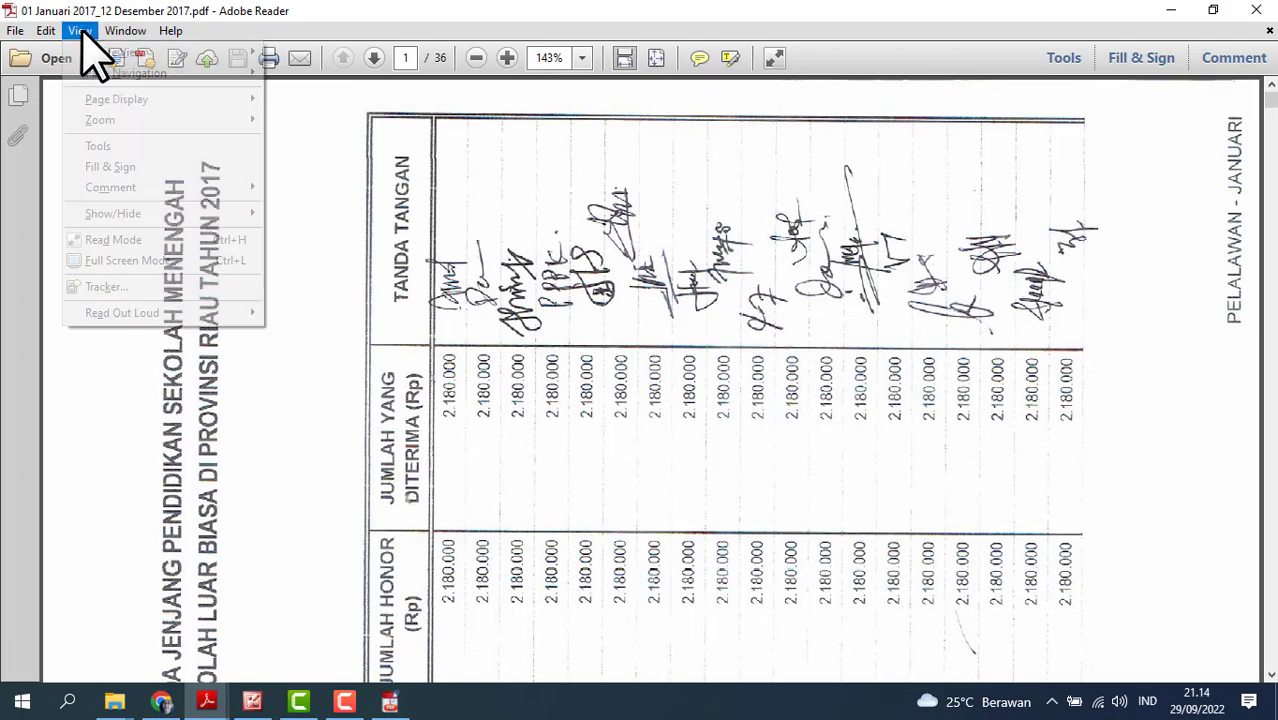
{"action": "mouse_move", "coordinate": [200, 52]}
{"action": "left_click", "coordinate": [310, 52]}
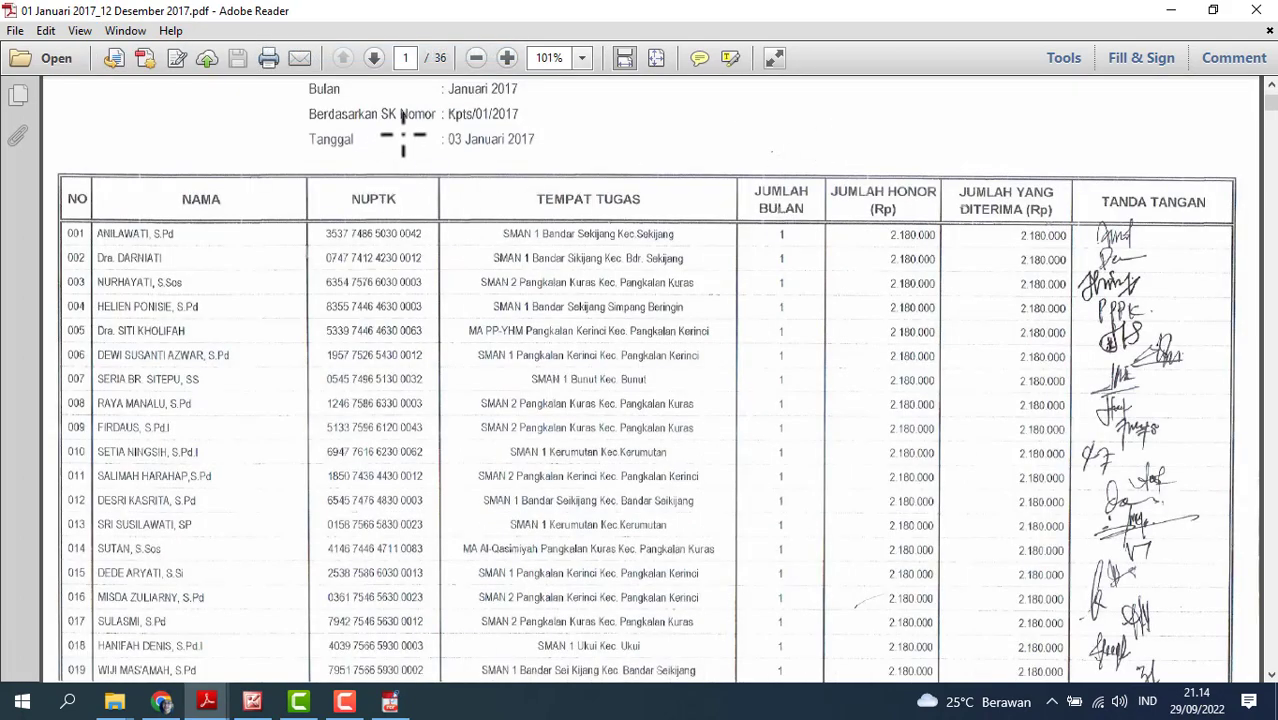
- Review the January and February pages of the merged PDF, from page 1 to page 6, and close the document
{"action": "scroll", "coordinate": [548, 227], "scroll_direction": "up", "scroll_amount": 3}
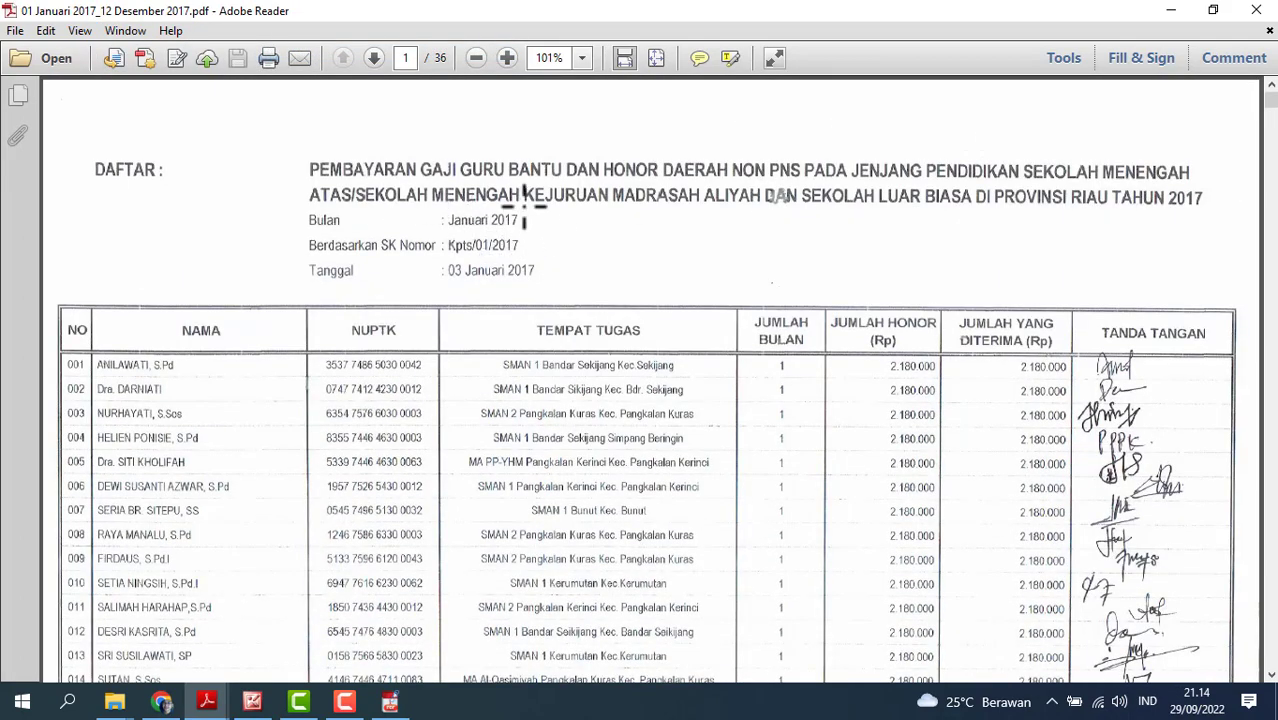
{"action": "mouse_move", "coordinate": [1273, 125]}
{"action": "left_mouse_down"}
{"action": "mouse_move", "coordinate": [1273, 152]}
{"action": "mouse_move", "coordinate": [1270, 140]}
{"action": "left_mouse_up"}
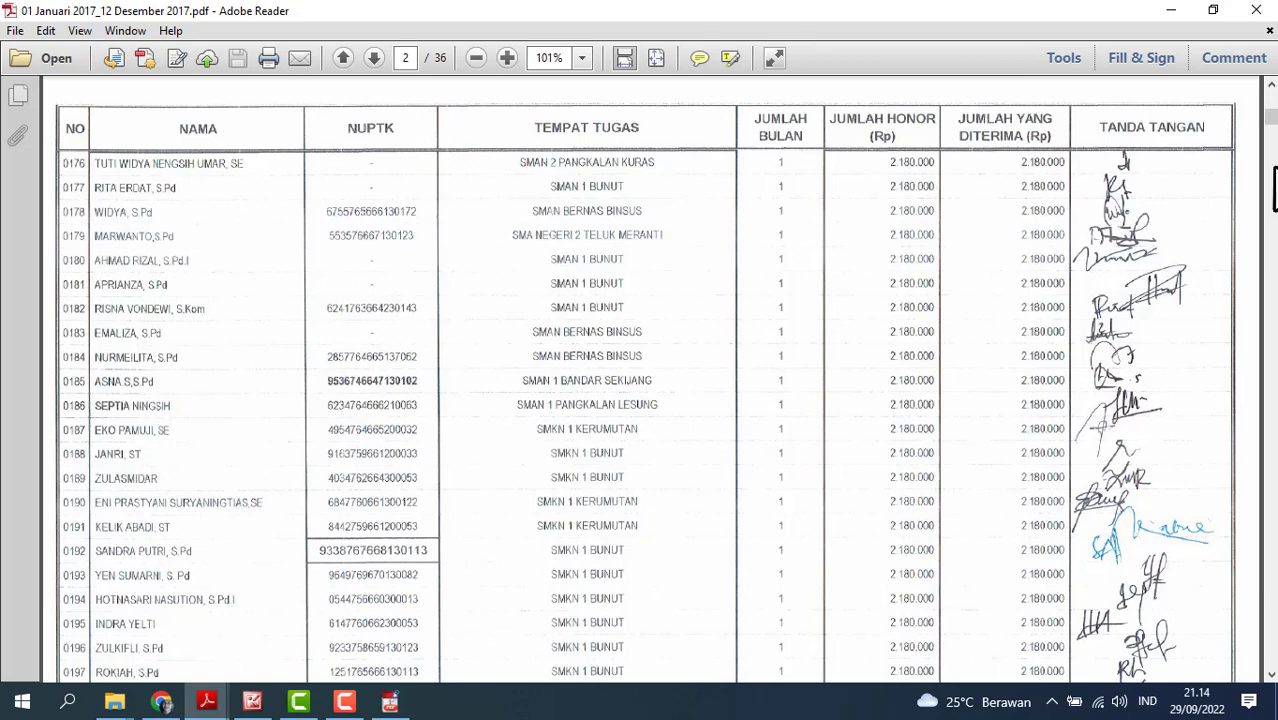
{"action": "left_click_drag", "start_coordinate": [1271, 140], "coordinate": [1271, 145]}
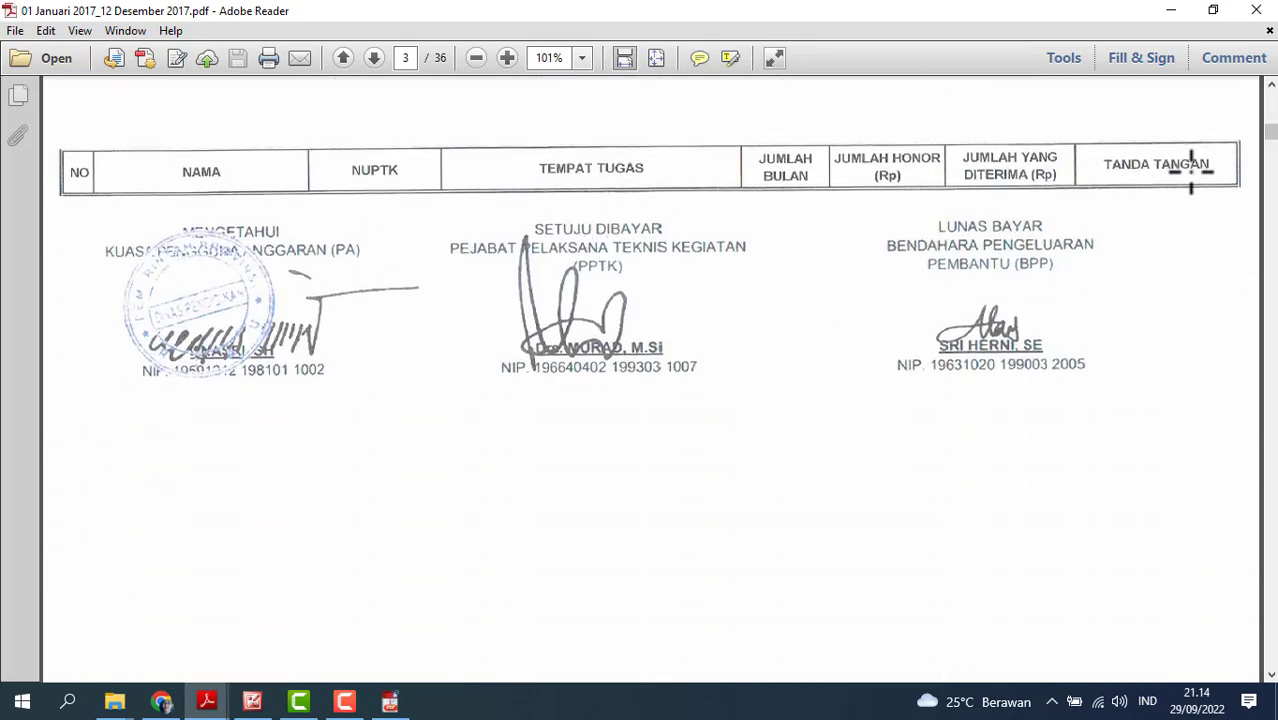
{"action": "left_click_drag", "start_coordinate": [1273, 150], "coordinate": [1273, 170]}
{"action": "scroll", "coordinate": [544, 420], "scroll_direction": "down", "scroll_amount": 3}
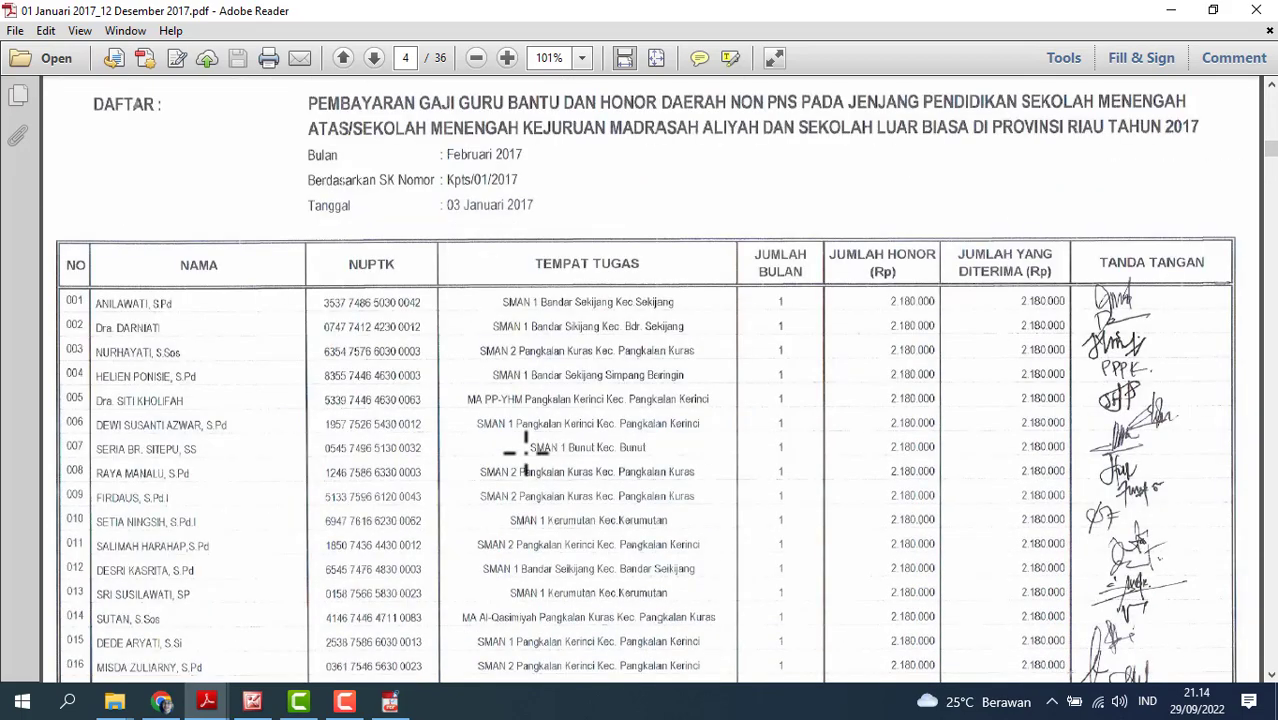
{"action": "left_click_drag", "start_coordinate": [1273, 175], "coordinate": [1270, 170]}
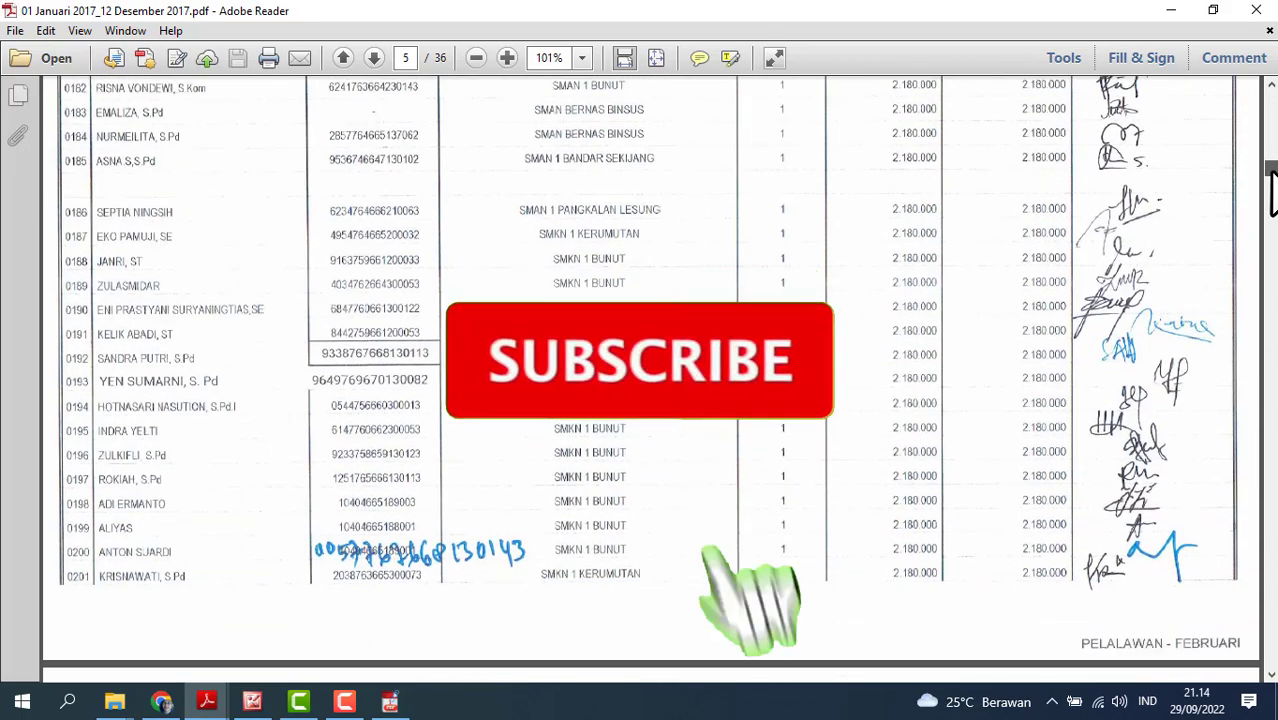
{"action": "scroll", "coordinate": [801, 277], "scroll_direction": "down", "scroll_amount": 15}
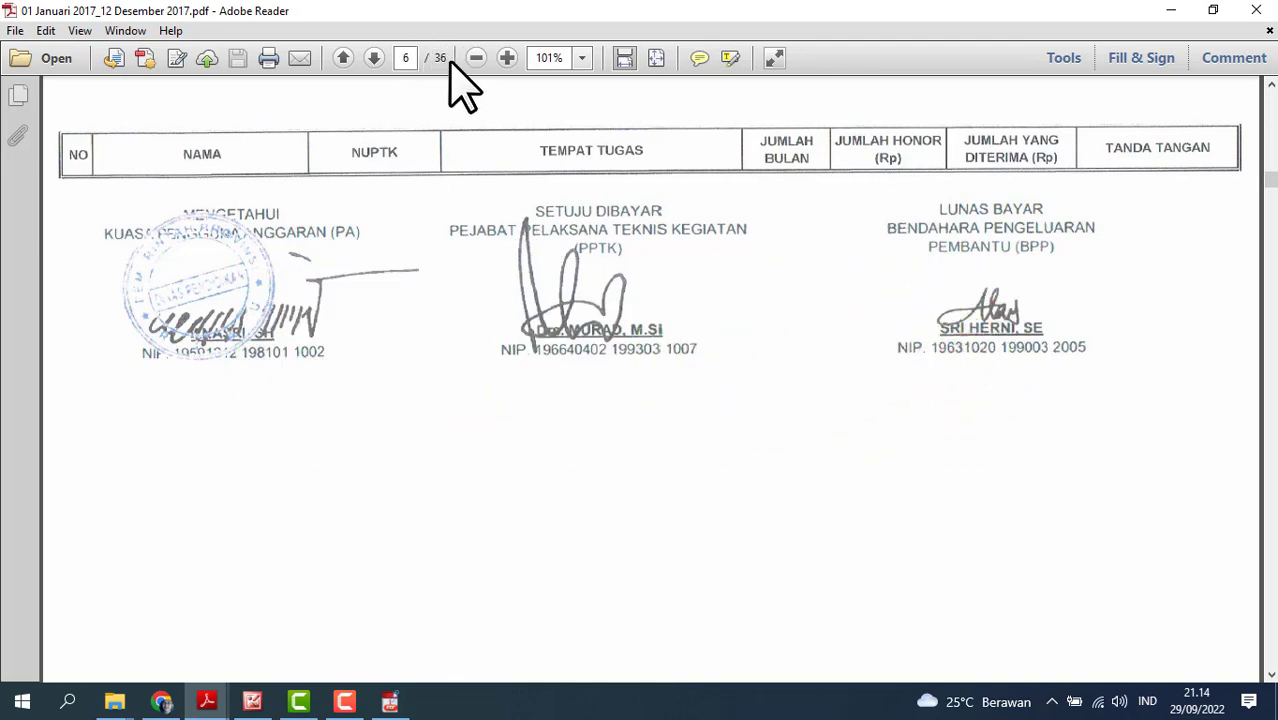
{"action": "left_click", "coordinate": [1256, 12]}
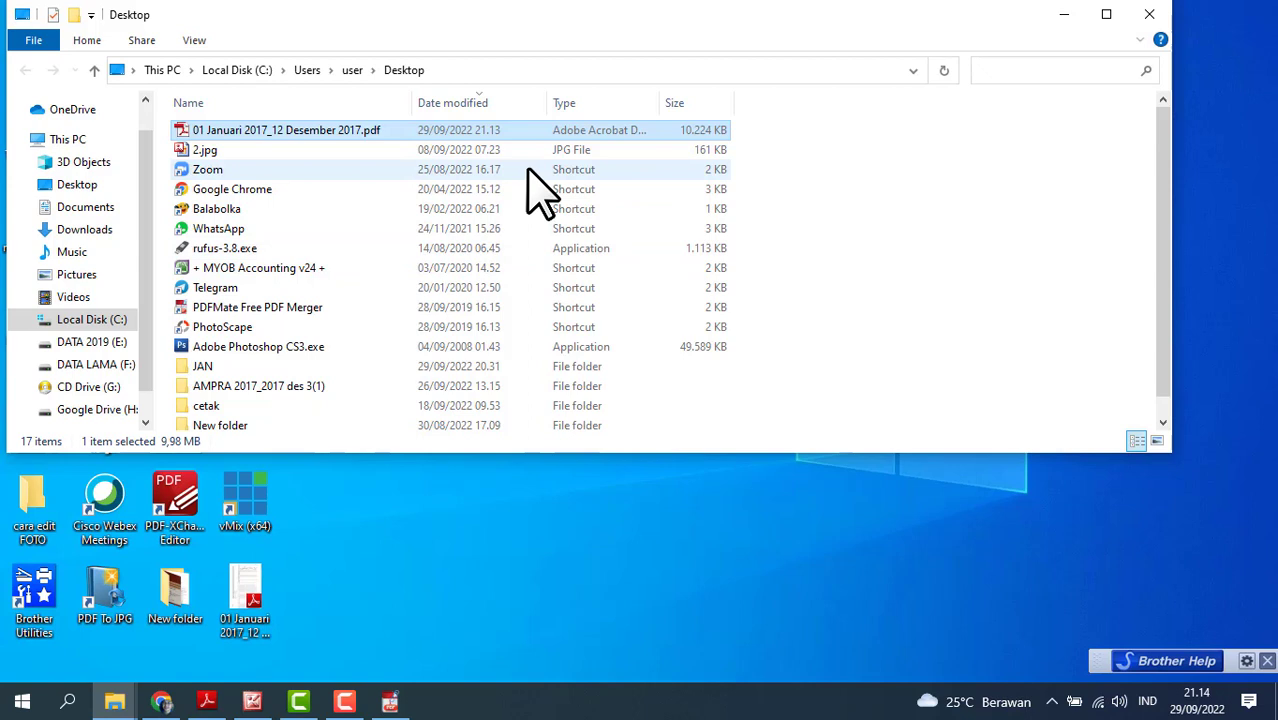
- Open 01 Januari 2017_12 Desember 2017.pdf from the Desktop folder with Microsoft Edge
{"action": "right_click", "coordinate": [409, 130]}
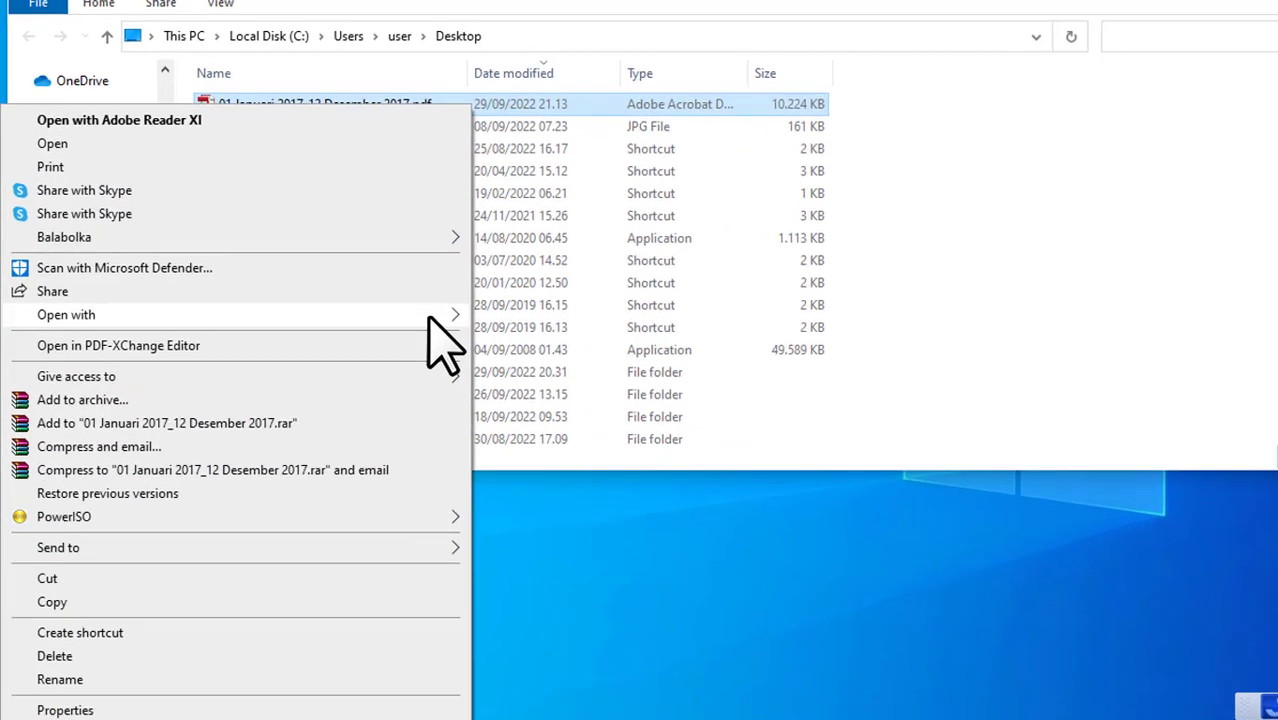
{"action": "mouse_move", "coordinate": [380, 318]}
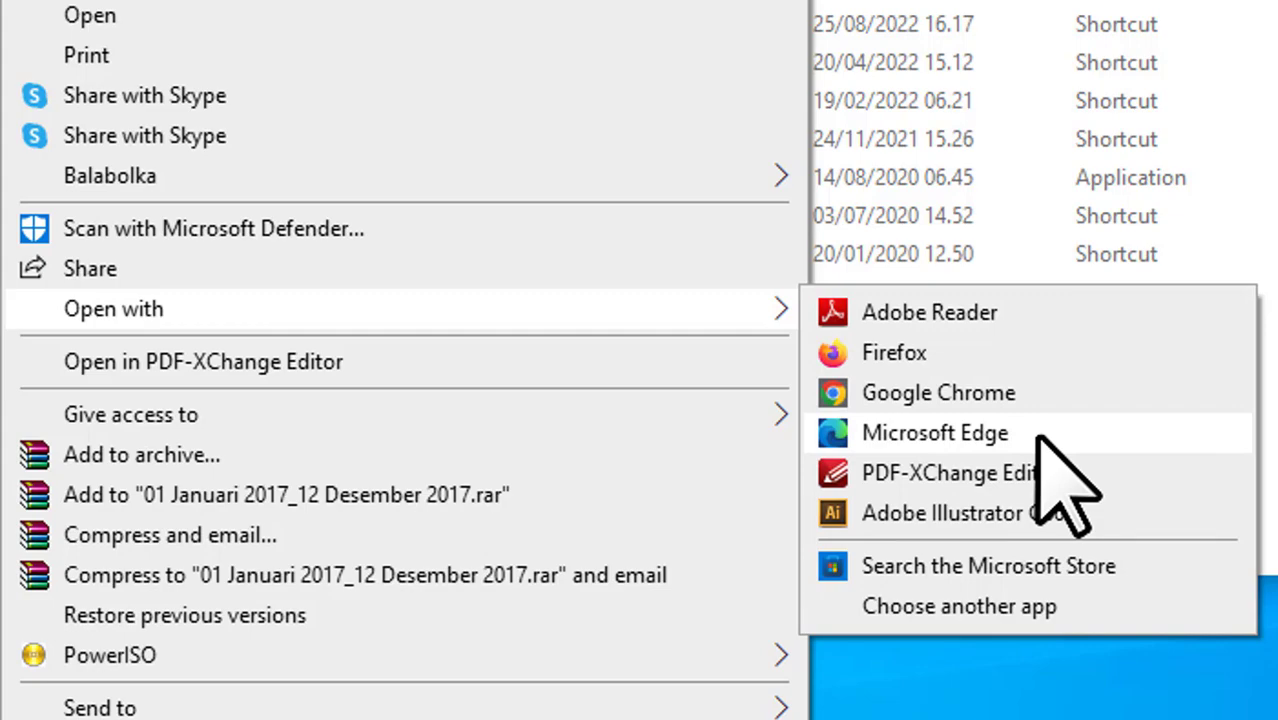
{"action": "left_click", "coordinate": [1000, 436]}
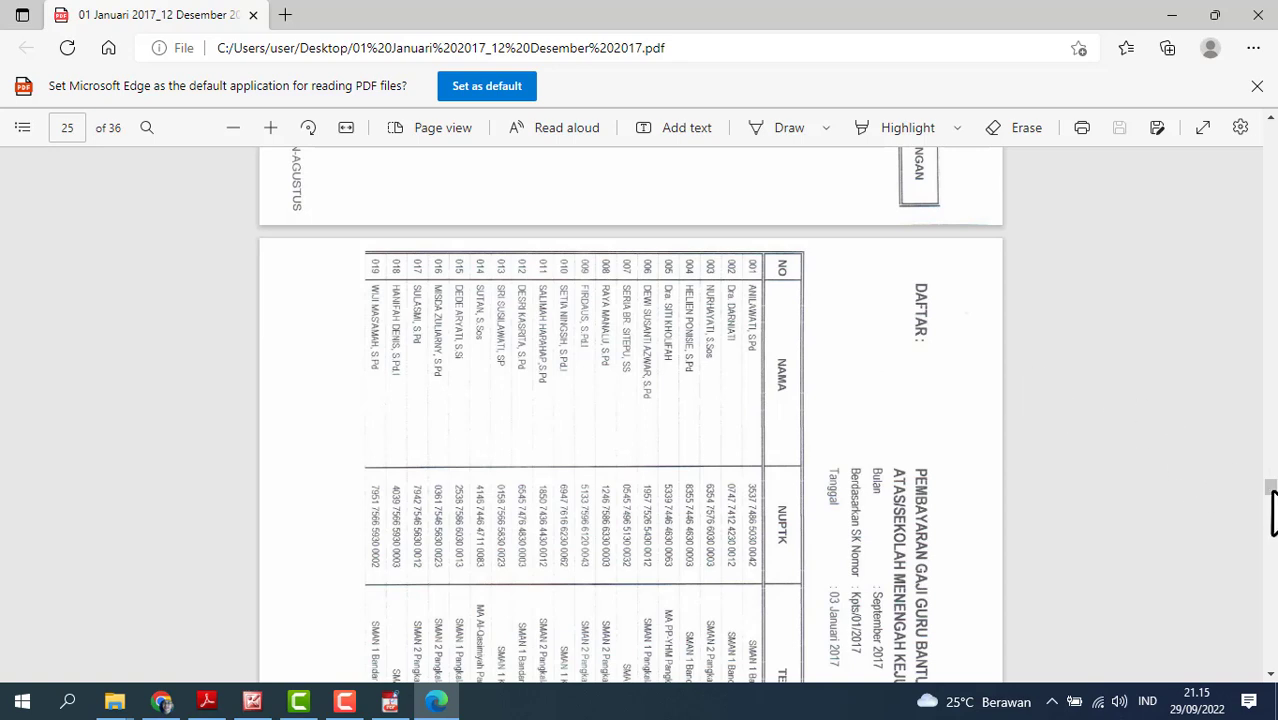
- Return to page 1 of the merged PDF and rotate the view three quarter turns until the table is upright
{"action": "left_click_drag", "start_coordinate": [1271, 505], "coordinate": [1270, 165]}
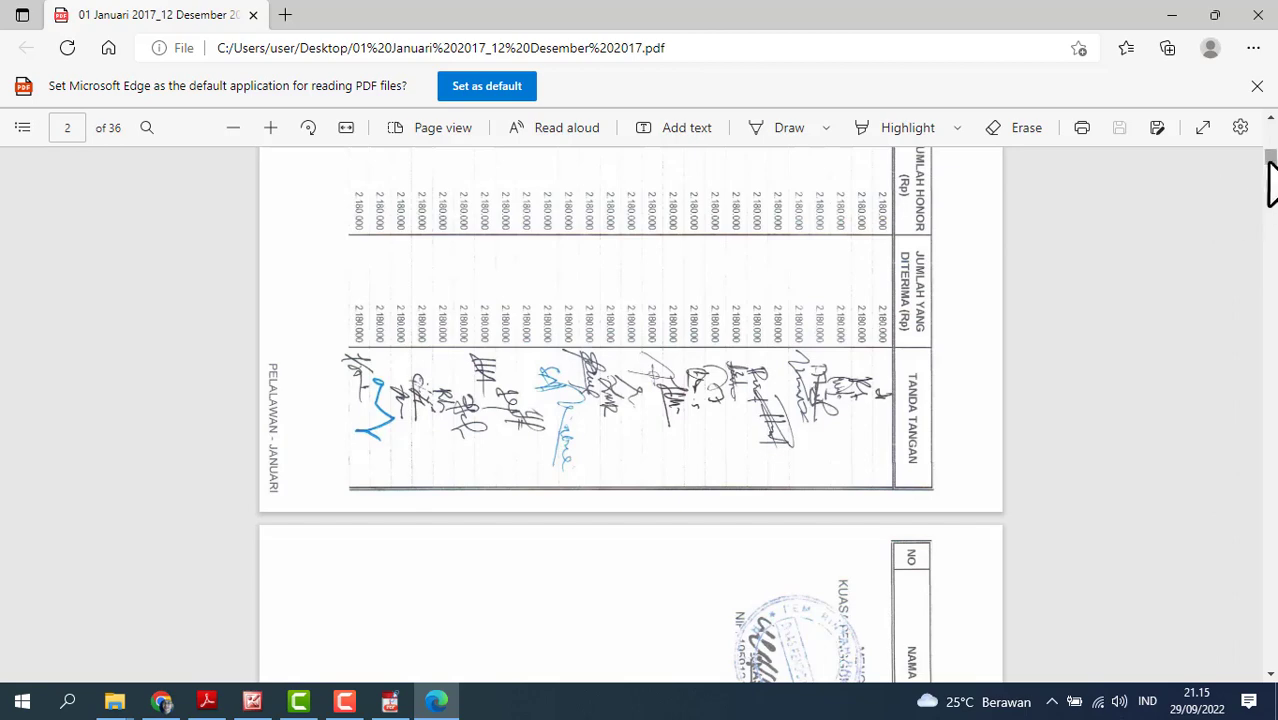
{"action": "left_click_drag", "start_coordinate": [1270, 180], "coordinate": [1272, 143]}
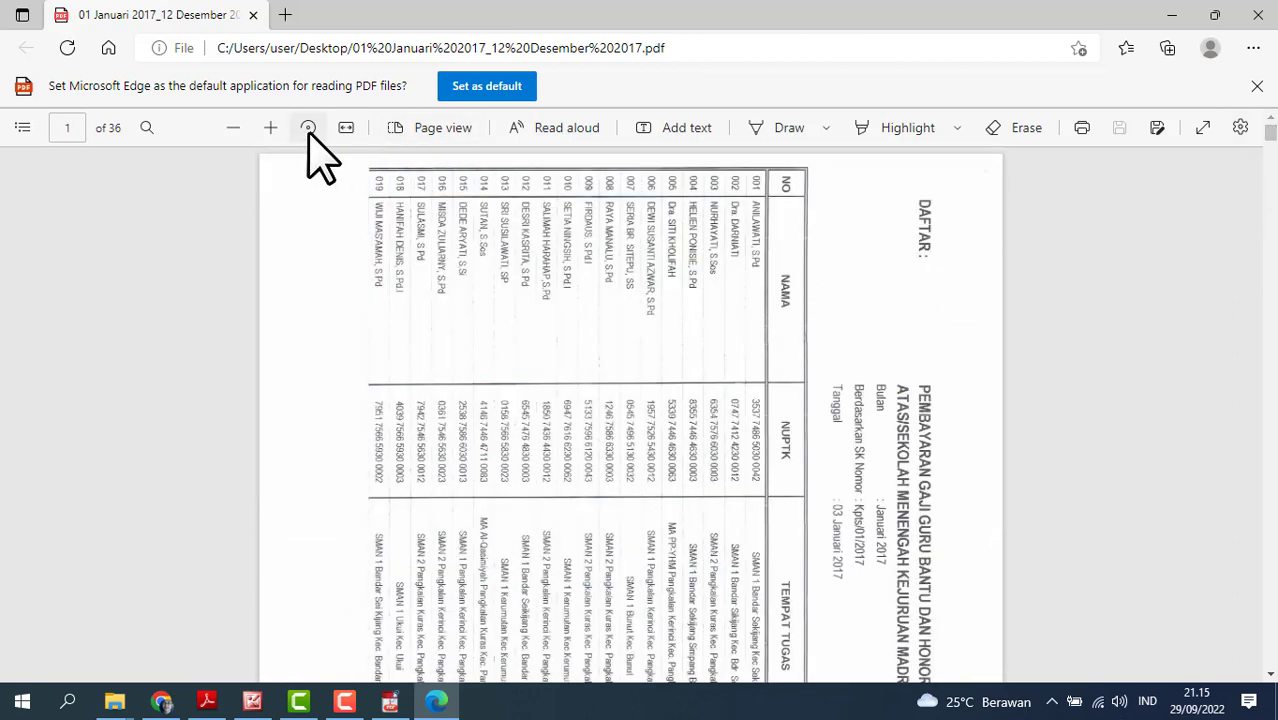
{"action": "left_click", "coordinate": [308, 128]}
{"action": "left_click", "coordinate": [308, 128]}
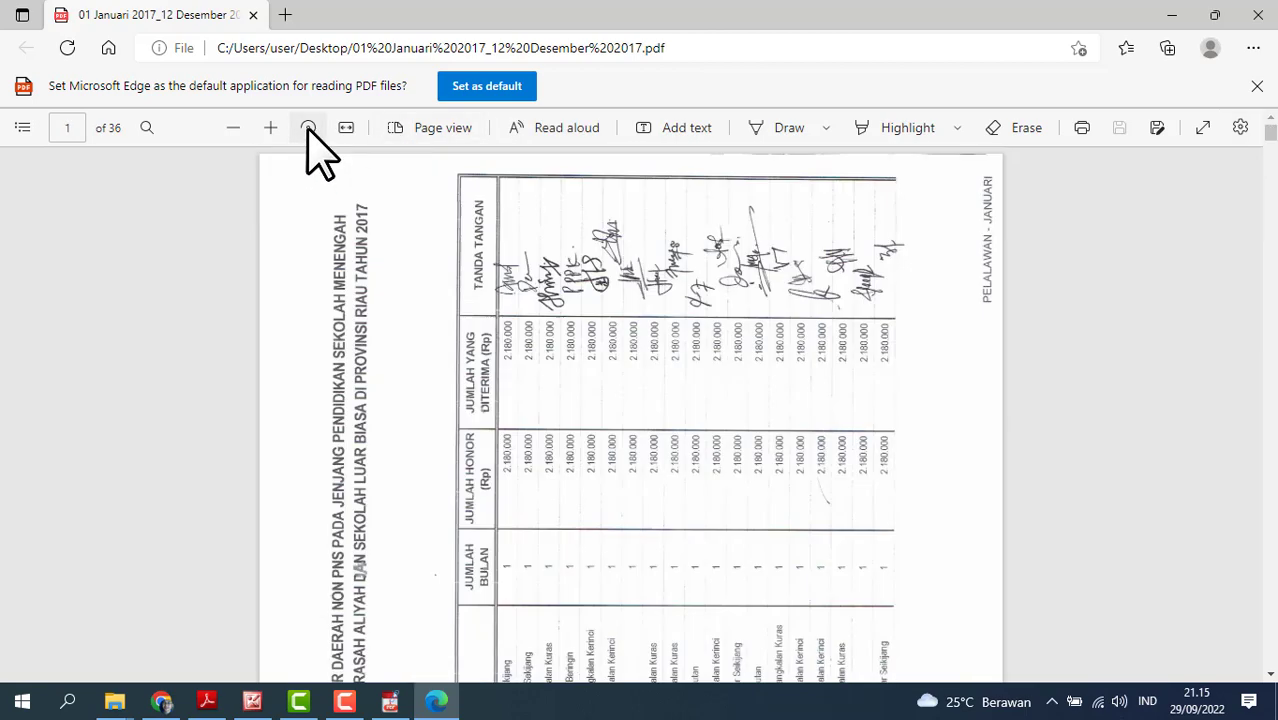
{"action": "left_click", "coordinate": [308, 128]}
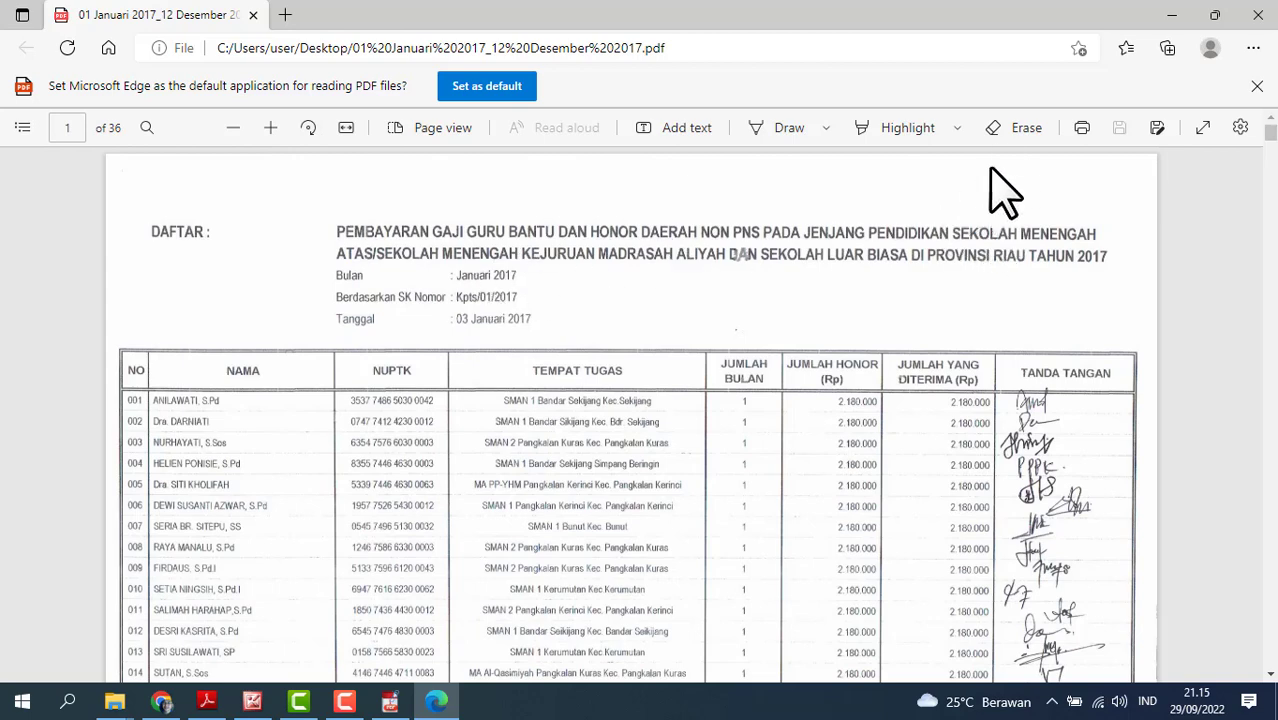
- Increase the thickness of the yellow highlighter to nearly the maximum
{"action": "left_click", "coordinate": [955, 130]}
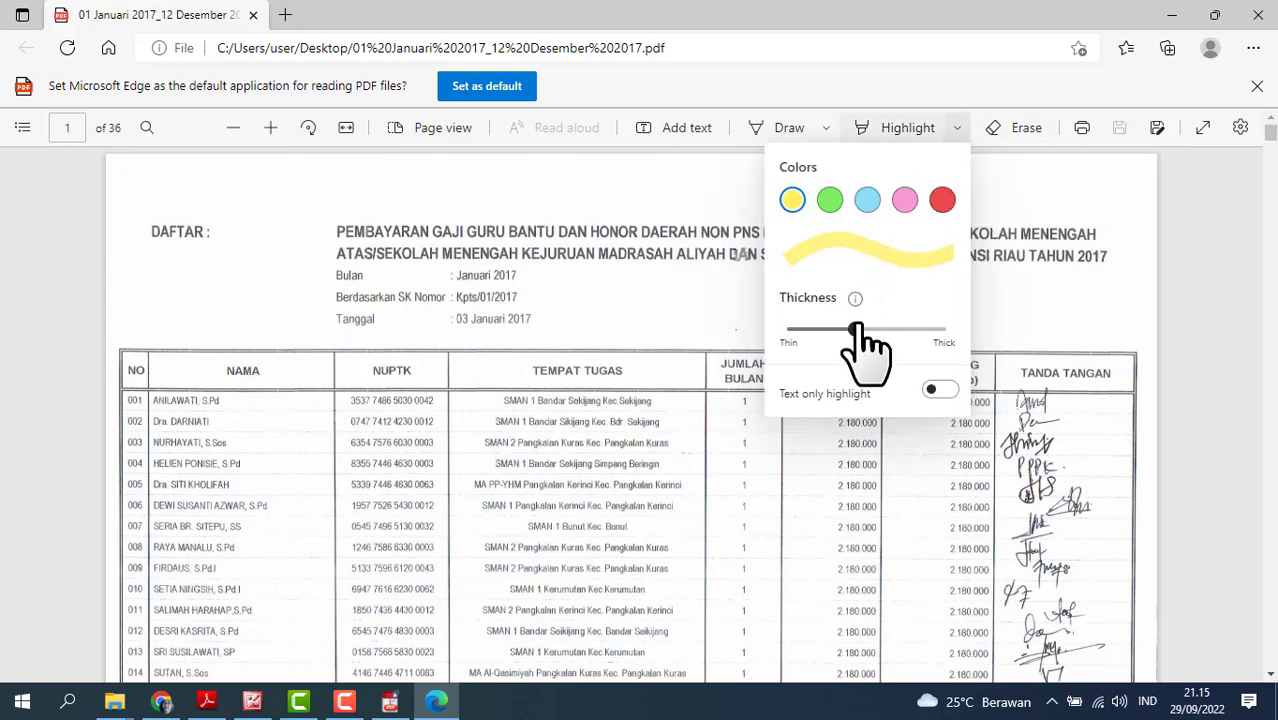
{"action": "left_click_drag", "start_coordinate": [857, 332], "coordinate": [964, 357]}
{"action": "left_click_drag", "start_coordinate": [884, 332], "coordinate": [933, 331]}
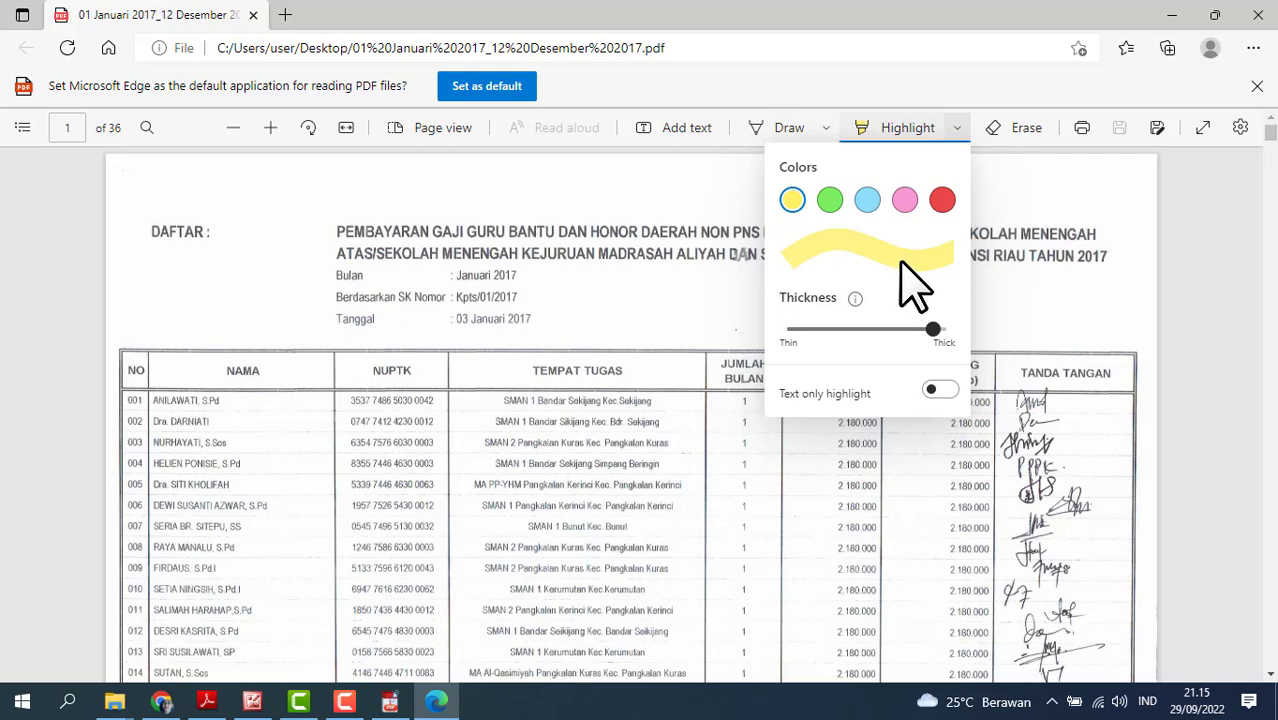
- Highlight row 0187 in yellow across the full table width on page 2 (January) and page 5 (February)
{"action": "left_click", "coordinate": [1095, 294]}
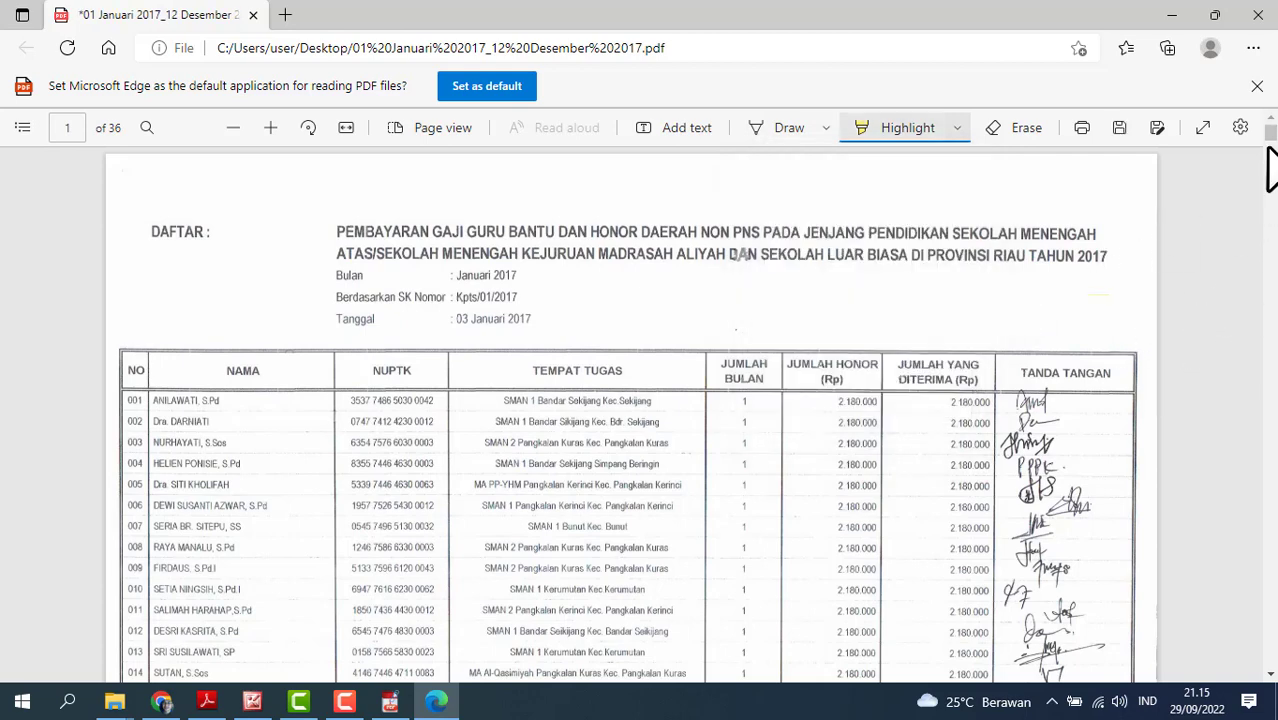
{"action": "left_click_drag", "start_coordinate": [1266, 142], "coordinate": [1266, 157]}
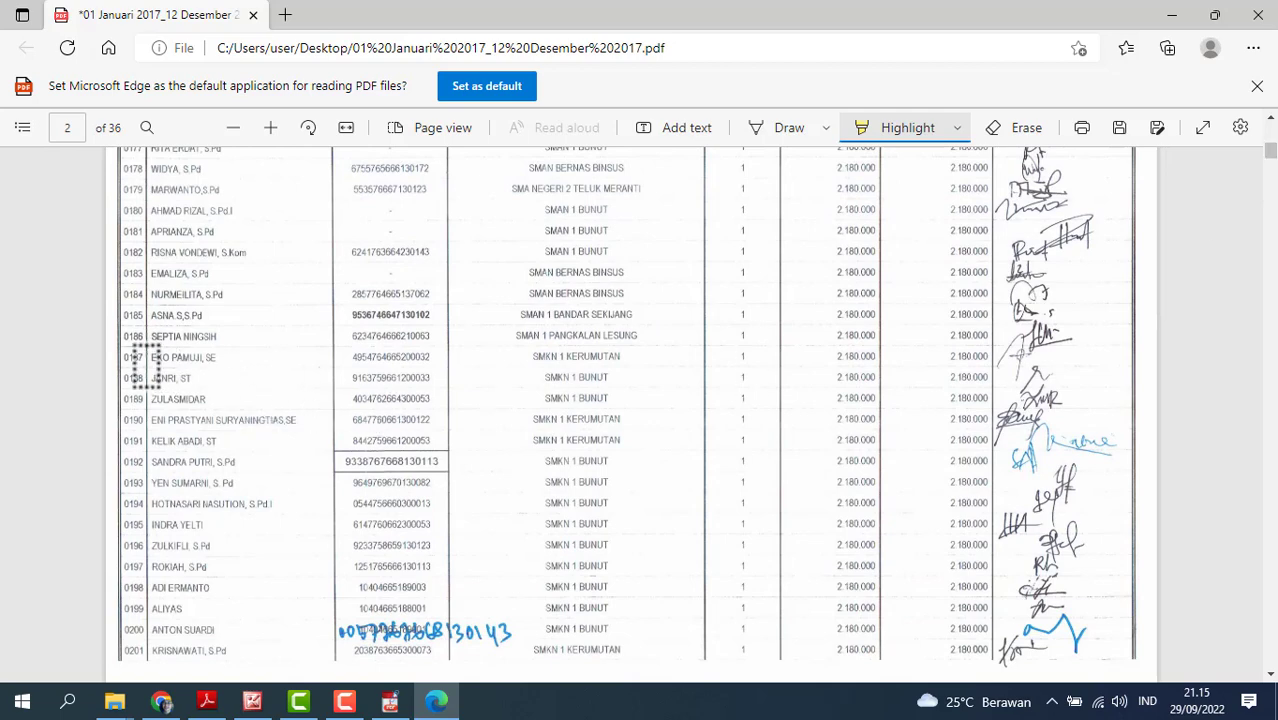
{"action": "left_click_drag", "start_coordinate": [126, 360], "coordinate": [1088, 358]}
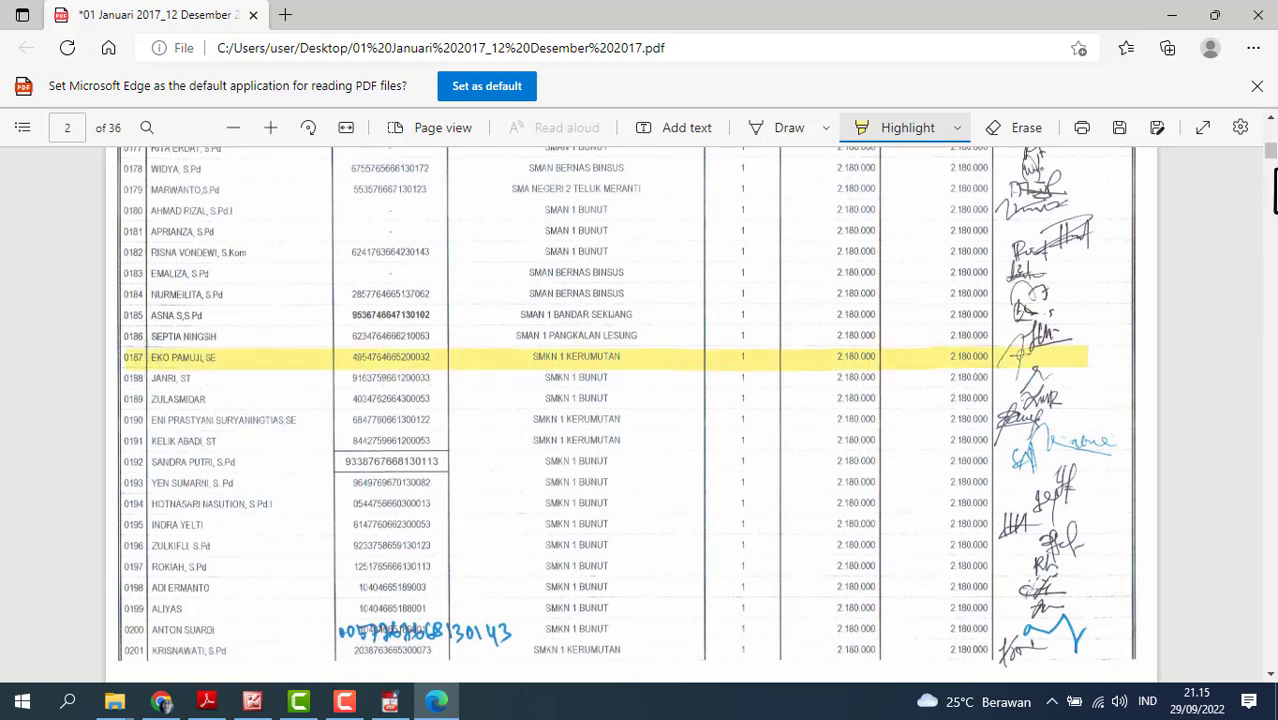
{"action": "scroll", "coordinate": [640, 415], "scroll_direction": "down", "scroll_amount": 12}
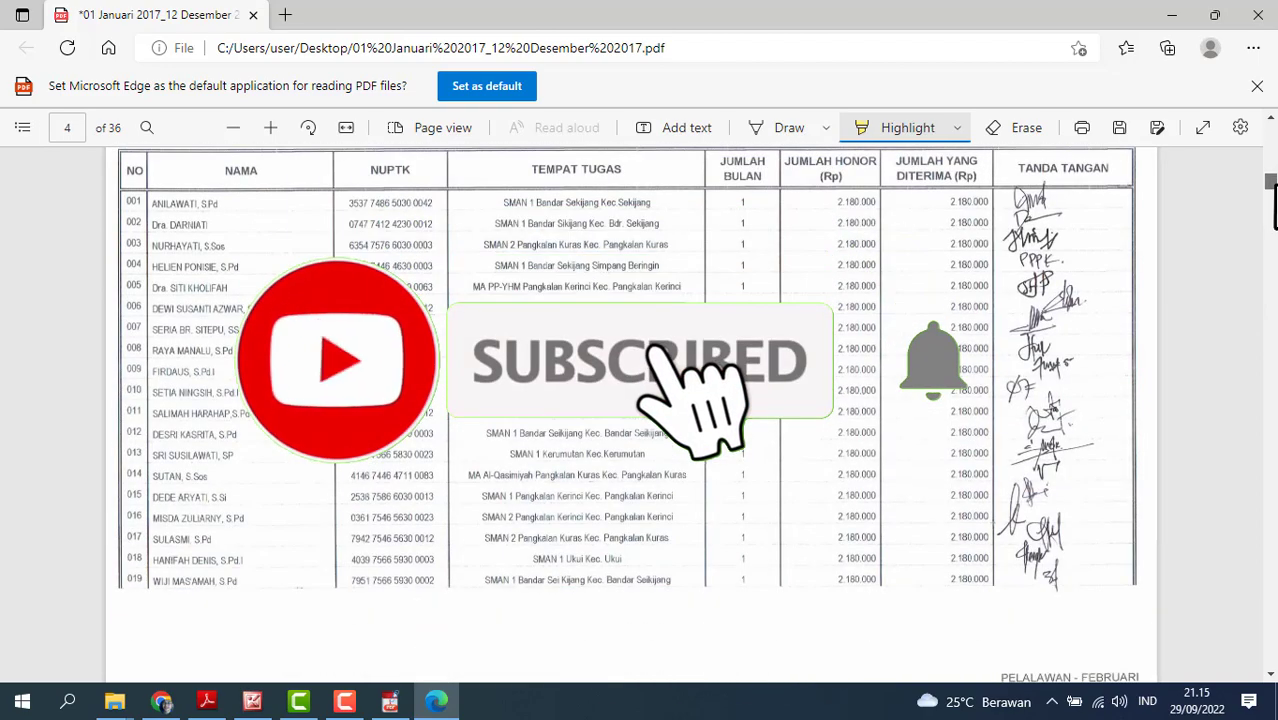
{"action": "scroll", "coordinate": [630, 415], "scroll_direction": "down", "scroll_amount": 5}
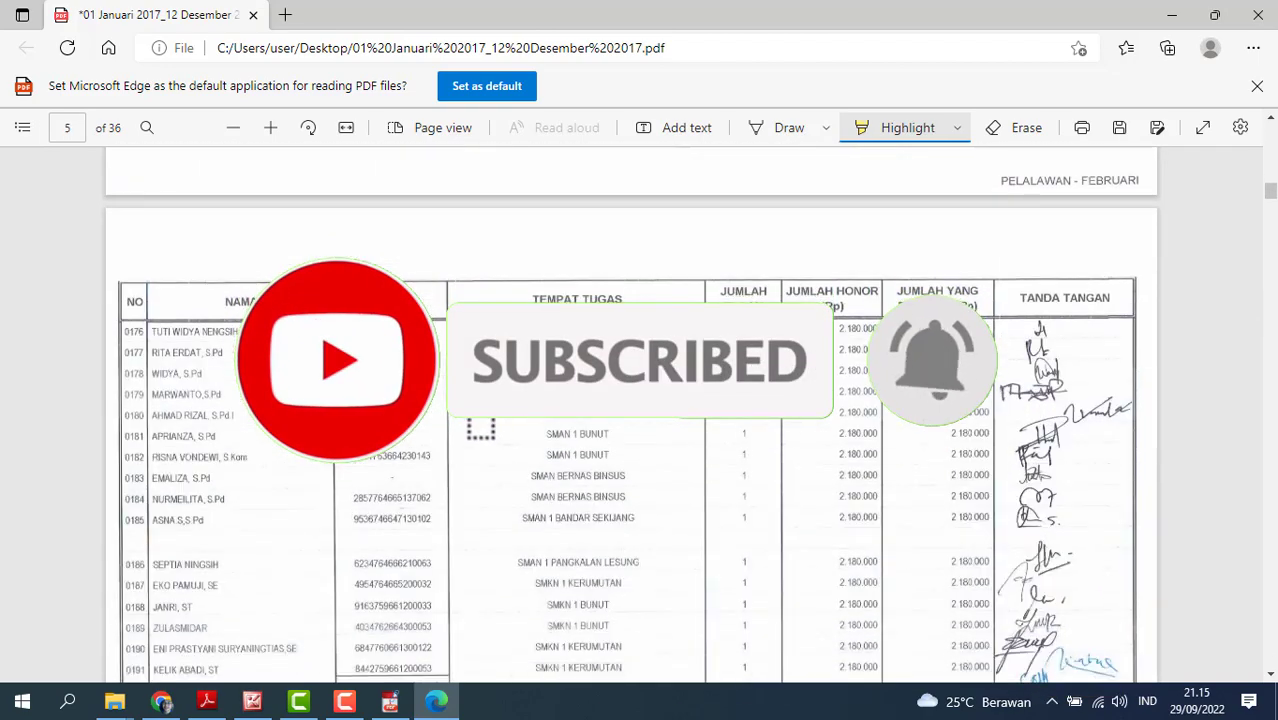
{"action": "scroll", "coordinate": [480, 428], "scroll_direction": "down", "scroll_amount": 3}
{"action": "left_click_drag", "start_coordinate": [122, 384], "coordinate": [1127, 385]}
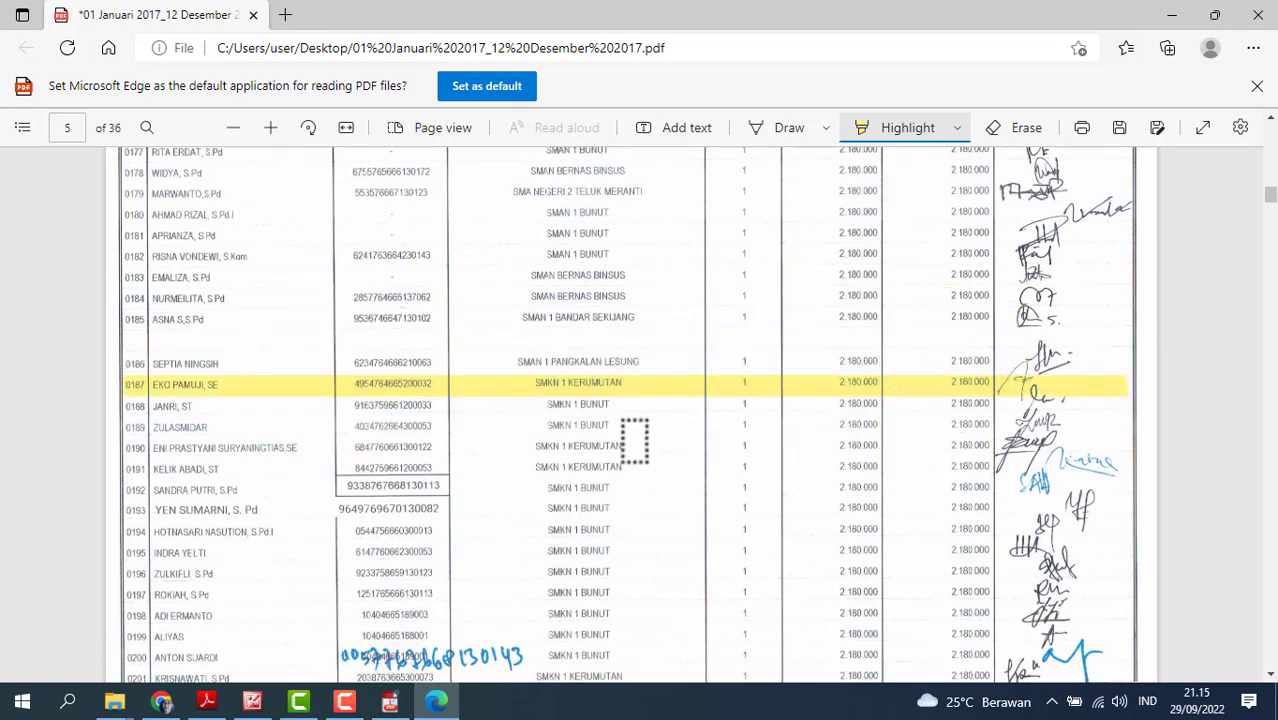
- Highlight row 0187 in yellow across the full table width on page 8 and page 11
{"action": "scroll", "coordinate": [634, 440], "scroll_direction": "down", "scroll_amount": 15}
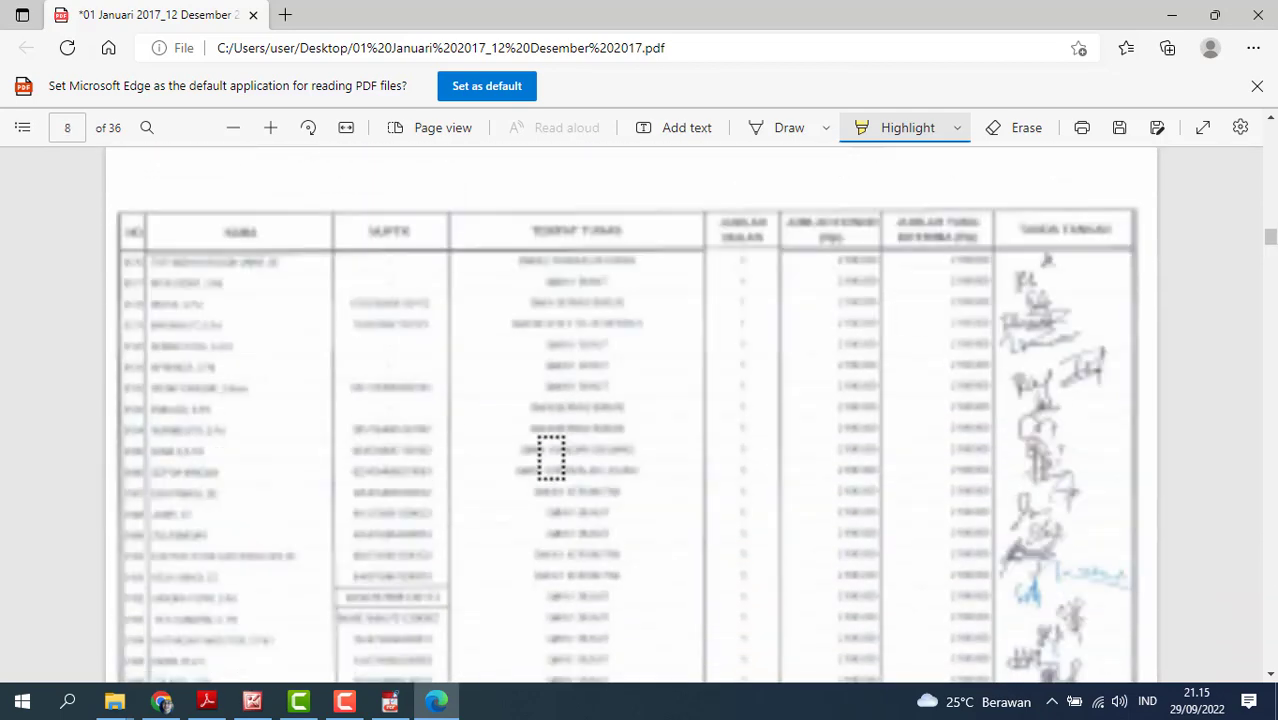
{"action": "scroll", "coordinate": [551, 458], "scroll_direction": "down", "scroll_amount": 1}
{"action": "left_click_drag", "start_coordinate": [133, 428], "coordinate": [1112, 430]}
{"action": "scroll", "coordinate": [716, 428], "scroll_direction": "down", "scroll_amount": 10}
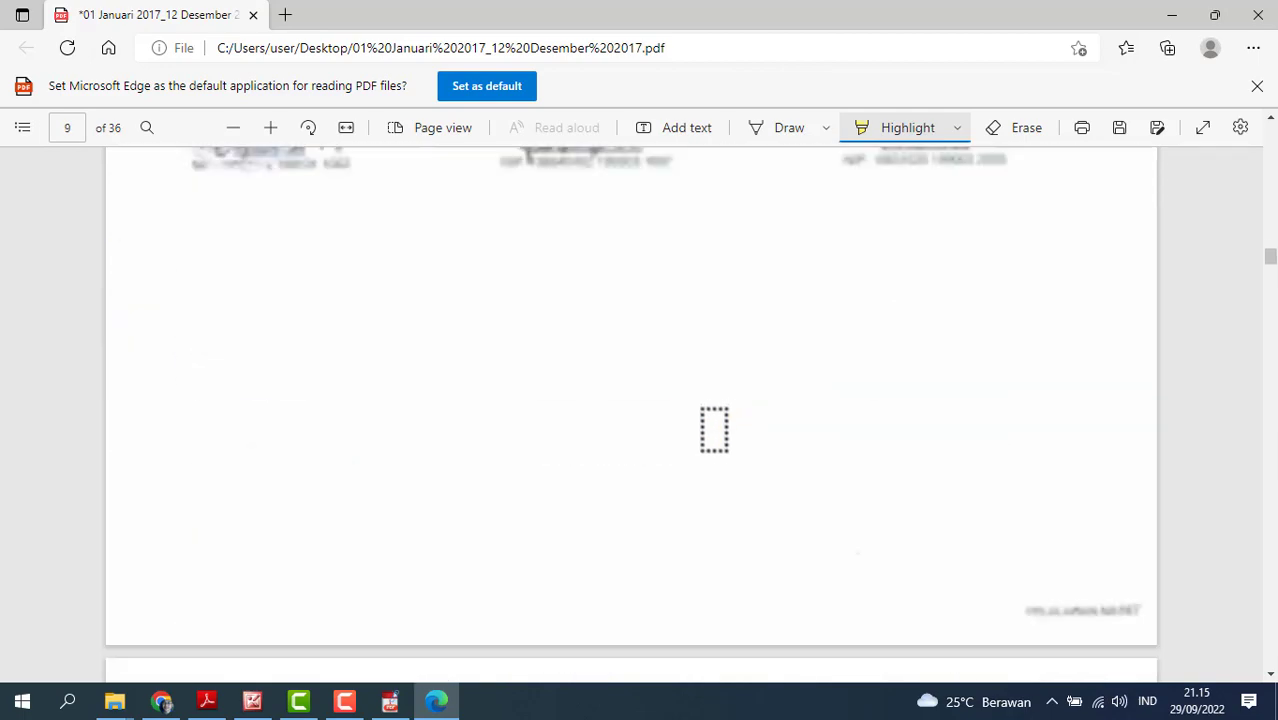
{"action": "scroll", "coordinate": [275, 455], "scroll_direction": "down", "scroll_amount": 8}
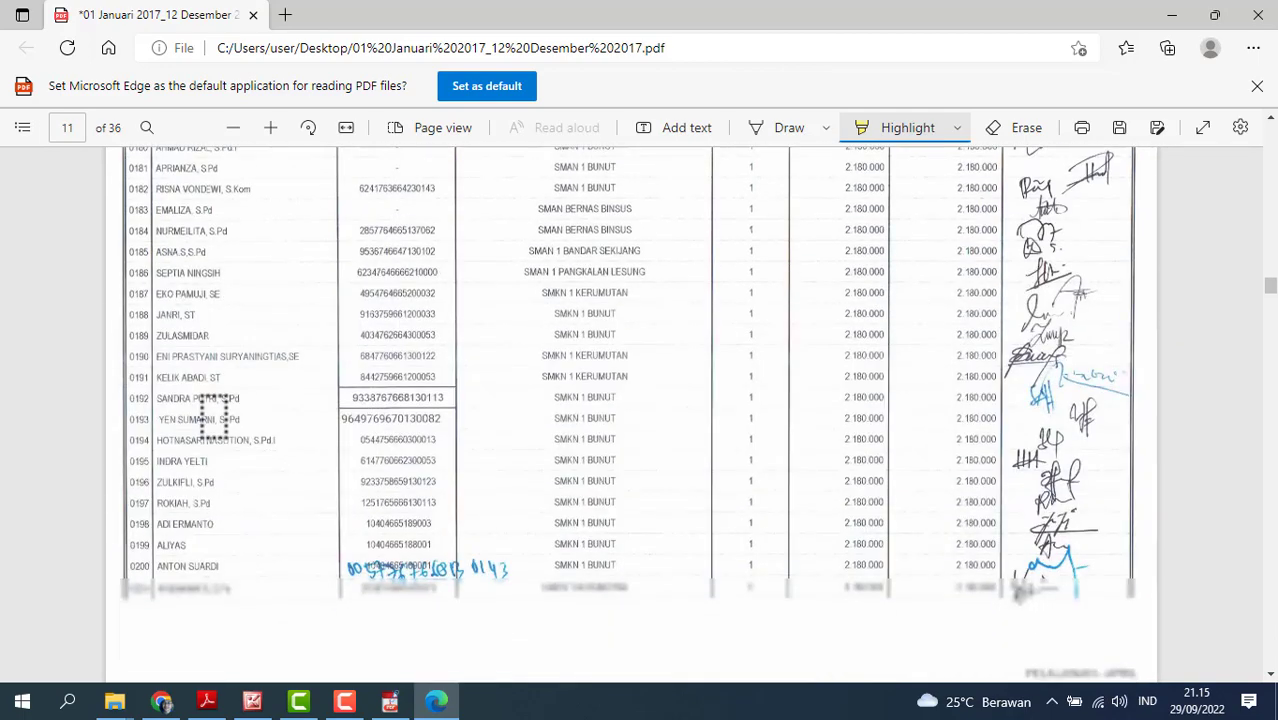
{"action": "left_click_drag", "start_coordinate": [135, 280], "coordinate": [1128, 286]}
- Highlight row 0187 in yellow across the full table width on page 14 and page 17
{"action": "scroll", "coordinate": [403, 455], "scroll_direction": "down", "scroll_amount": 15}
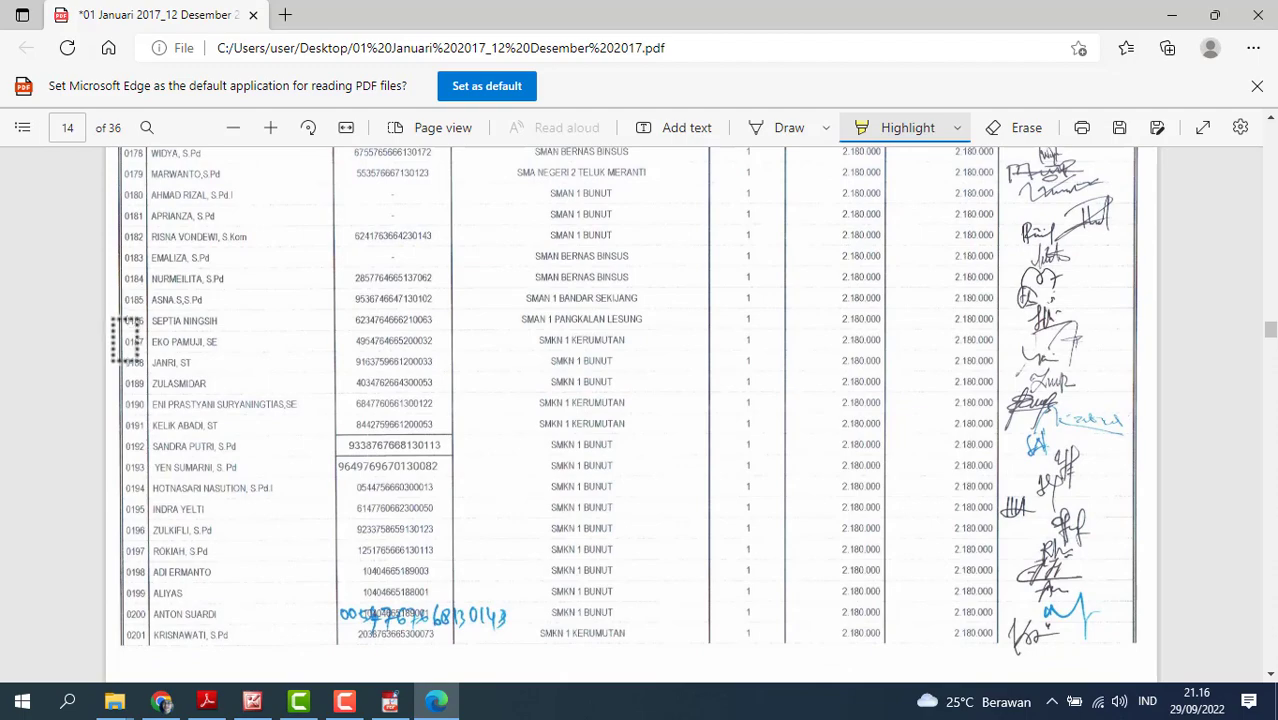
{"action": "left_click_drag", "start_coordinate": [120, 340], "coordinate": [1130, 333]}
{"action": "scroll", "coordinate": [128, 437], "scroll_direction": "down", "scroll_amount": 15}
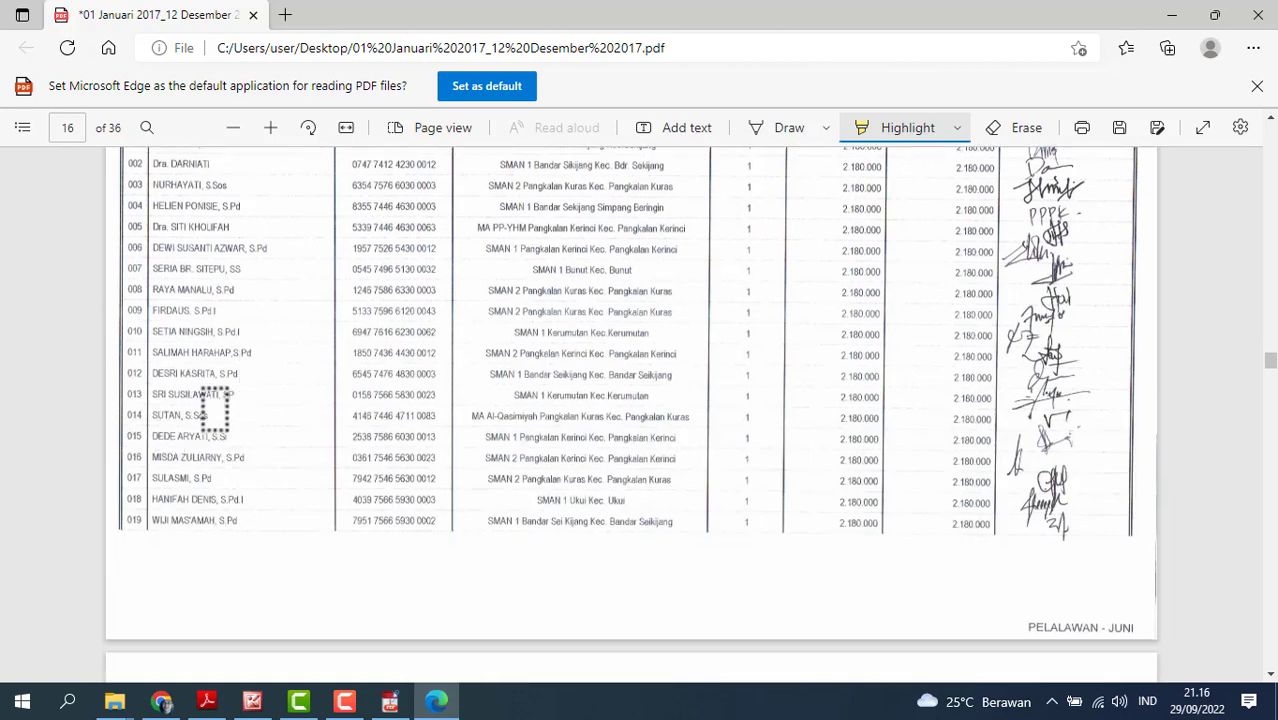
{"action": "scroll", "coordinate": [214, 410], "scroll_direction": "down", "scroll_amount": 8}
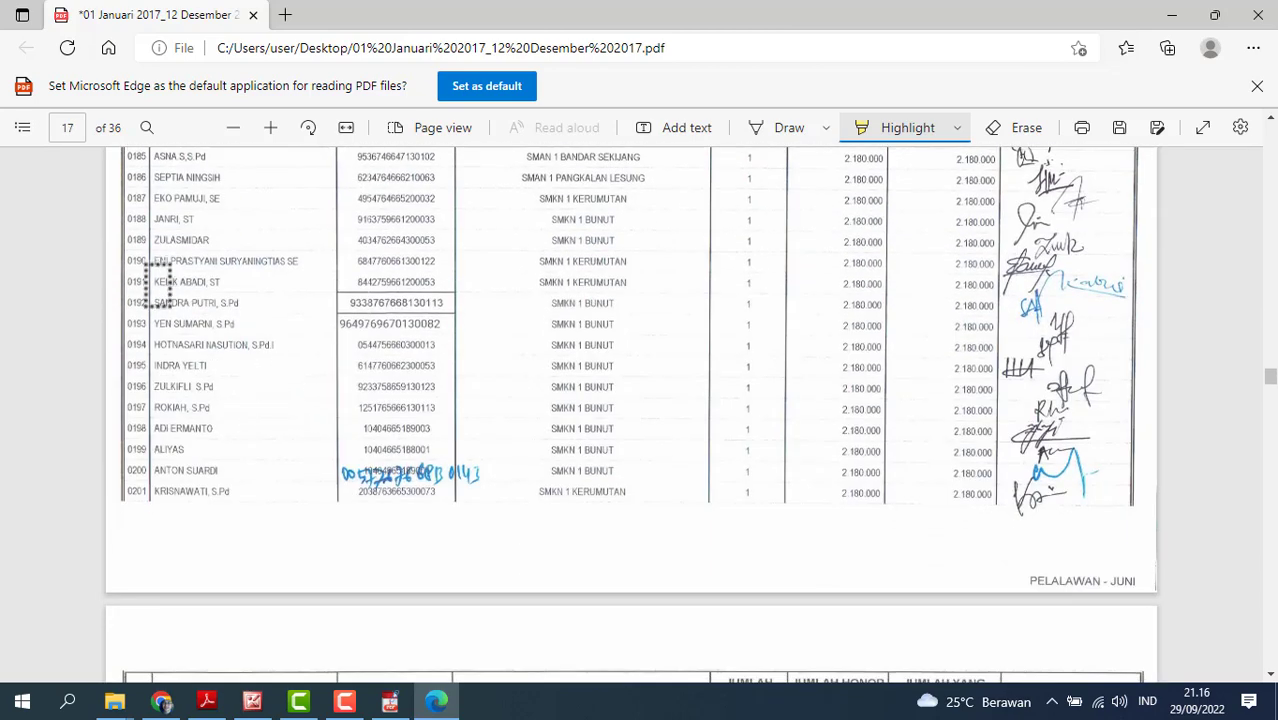
{"action": "left_click_drag", "start_coordinate": [123, 197], "coordinate": [1126, 202]}
- Highlight row 0187 in yellow across the July table on page 20
{"action": "scroll", "coordinate": [559, 309], "scroll_direction": "down", "scroll_amount": 2}
{"action": "scroll", "coordinate": [558, 312], "scroll_direction": "down", "scroll_amount": 10}
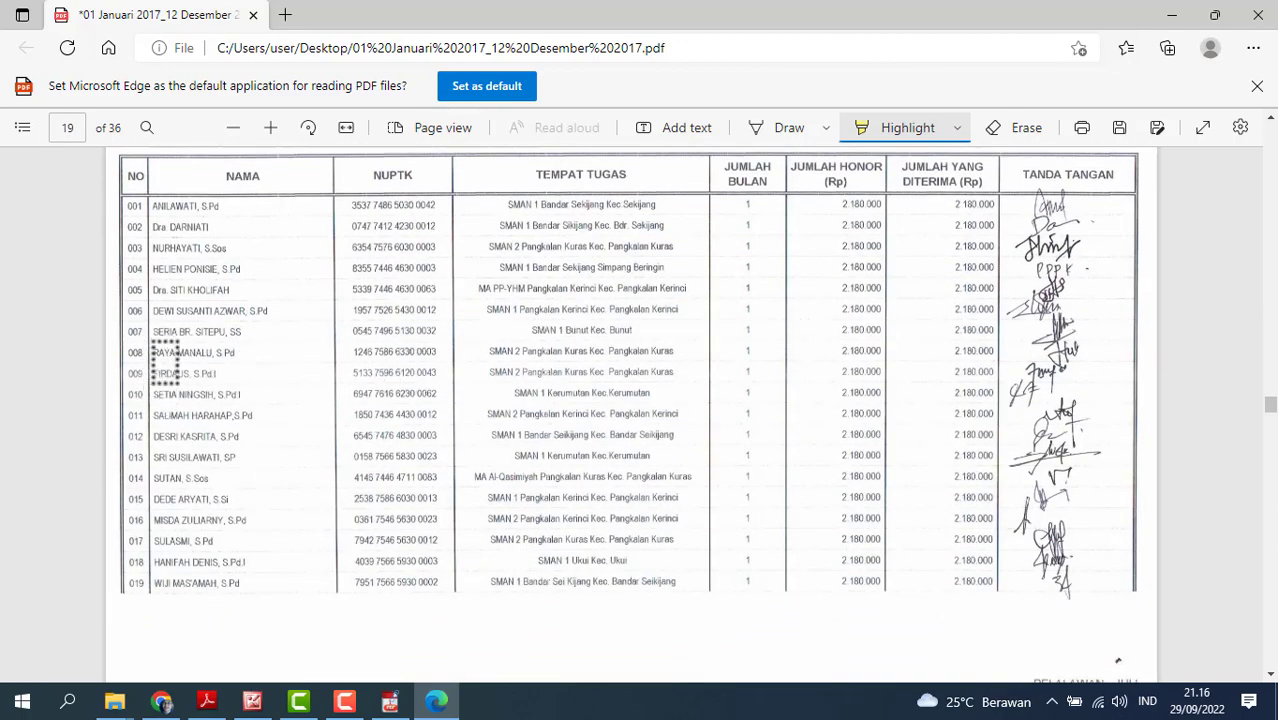
{"action": "scroll", "coordinate": [165, 362], "scroll_direction": "down", "scroll_amount": 6}
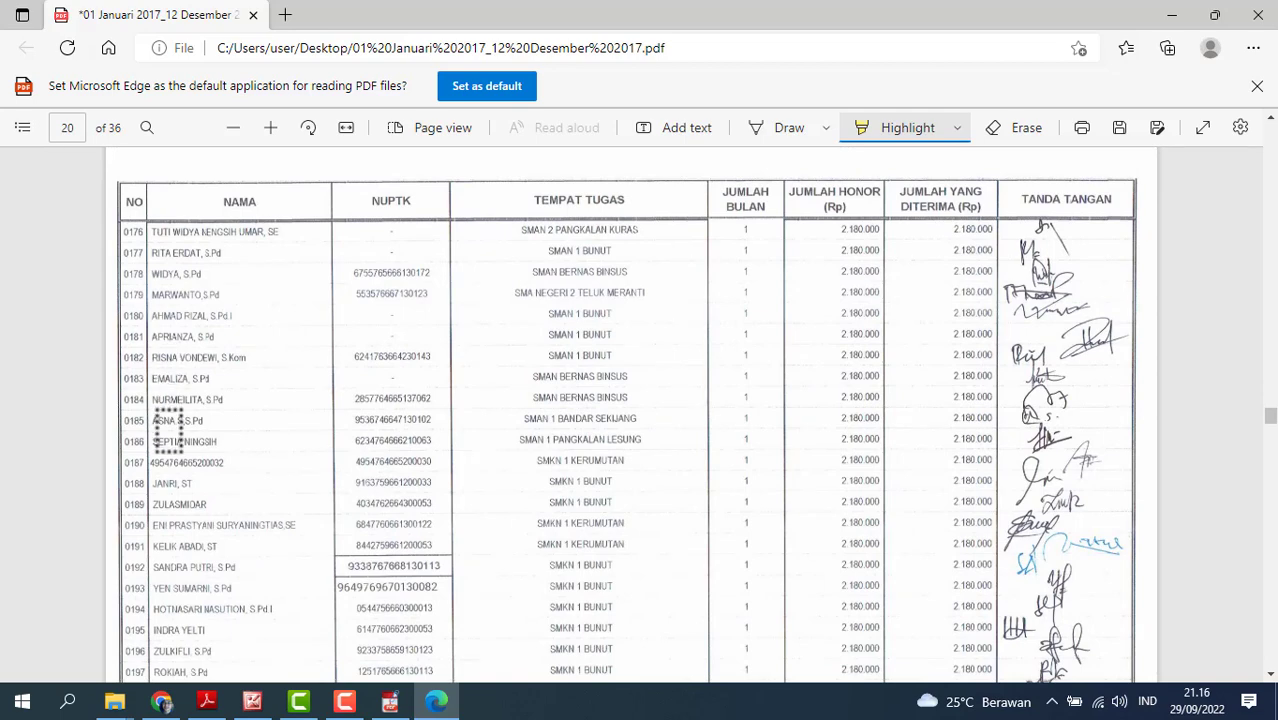
{"action": "scroll", "coordinate": [168, 430], "scroll_direction": "down", "scroll_amount": 3}
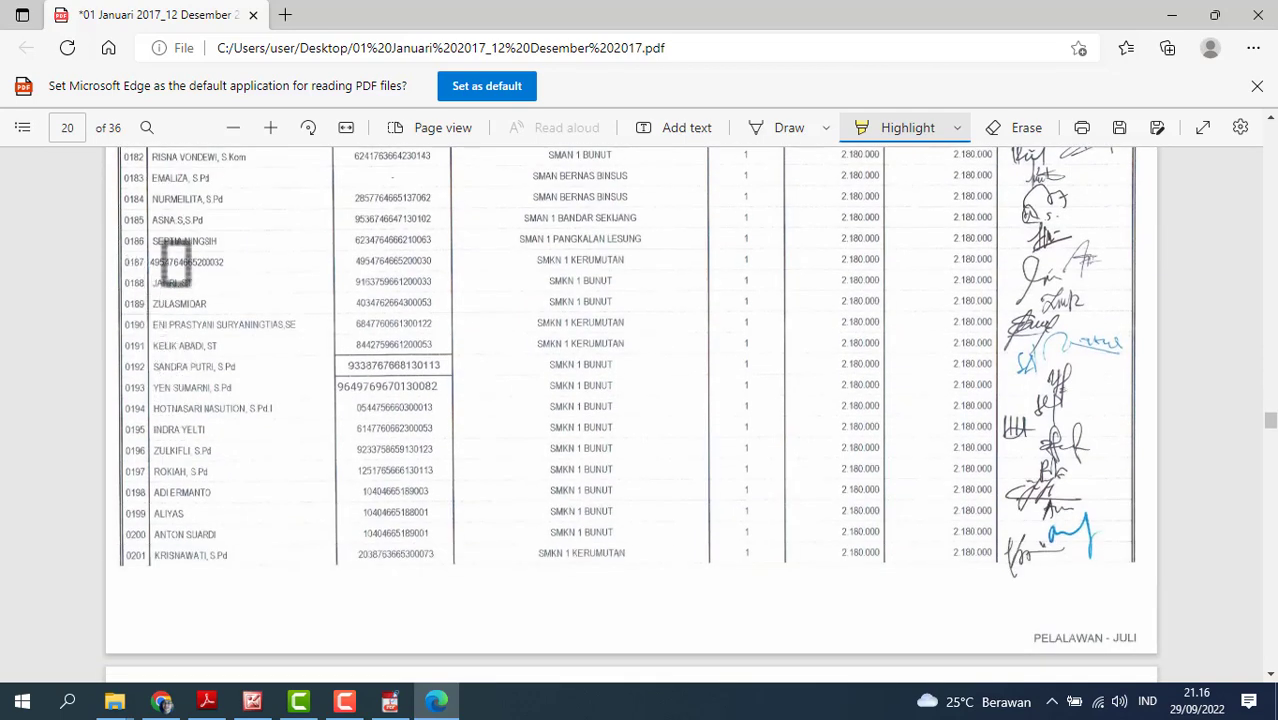
{"action": "left_click_drag", "start_coordinate": [173, 263], "coordinate": [1139, 264]}
{"action": "scroll", "coordinate": [560, 370], "scroll_direction": "down", "scroll_amount": 6}
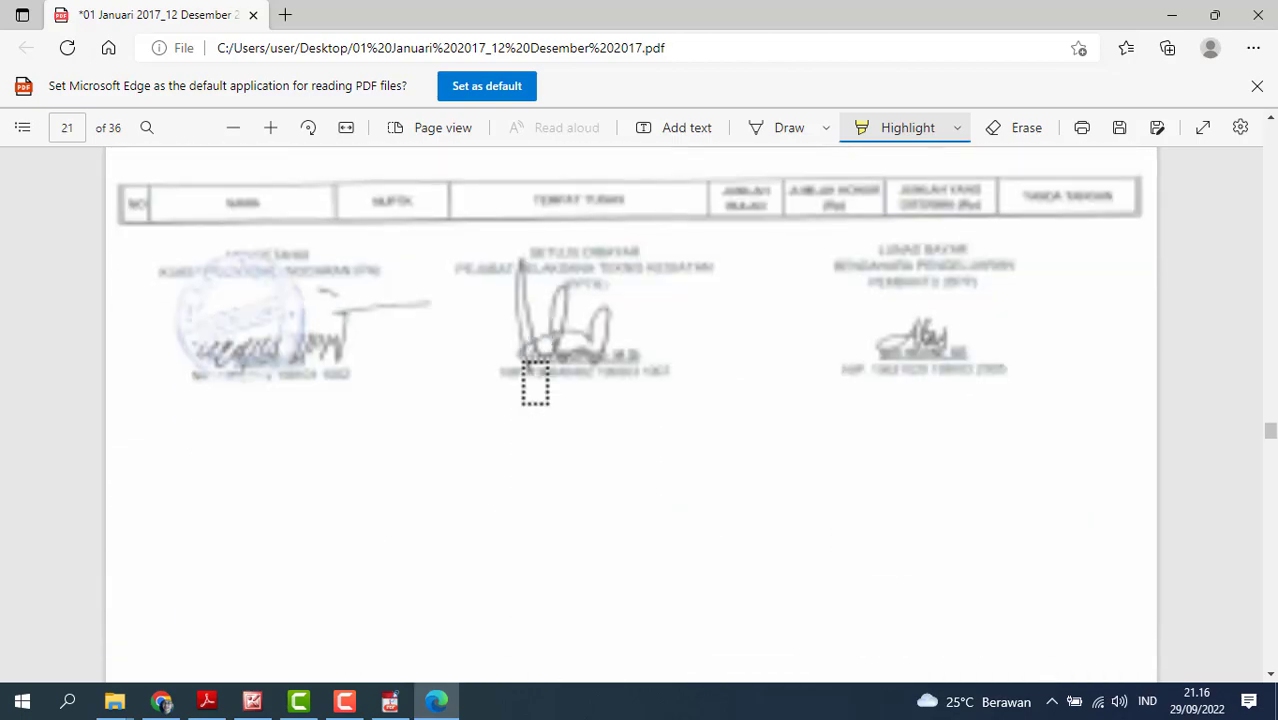